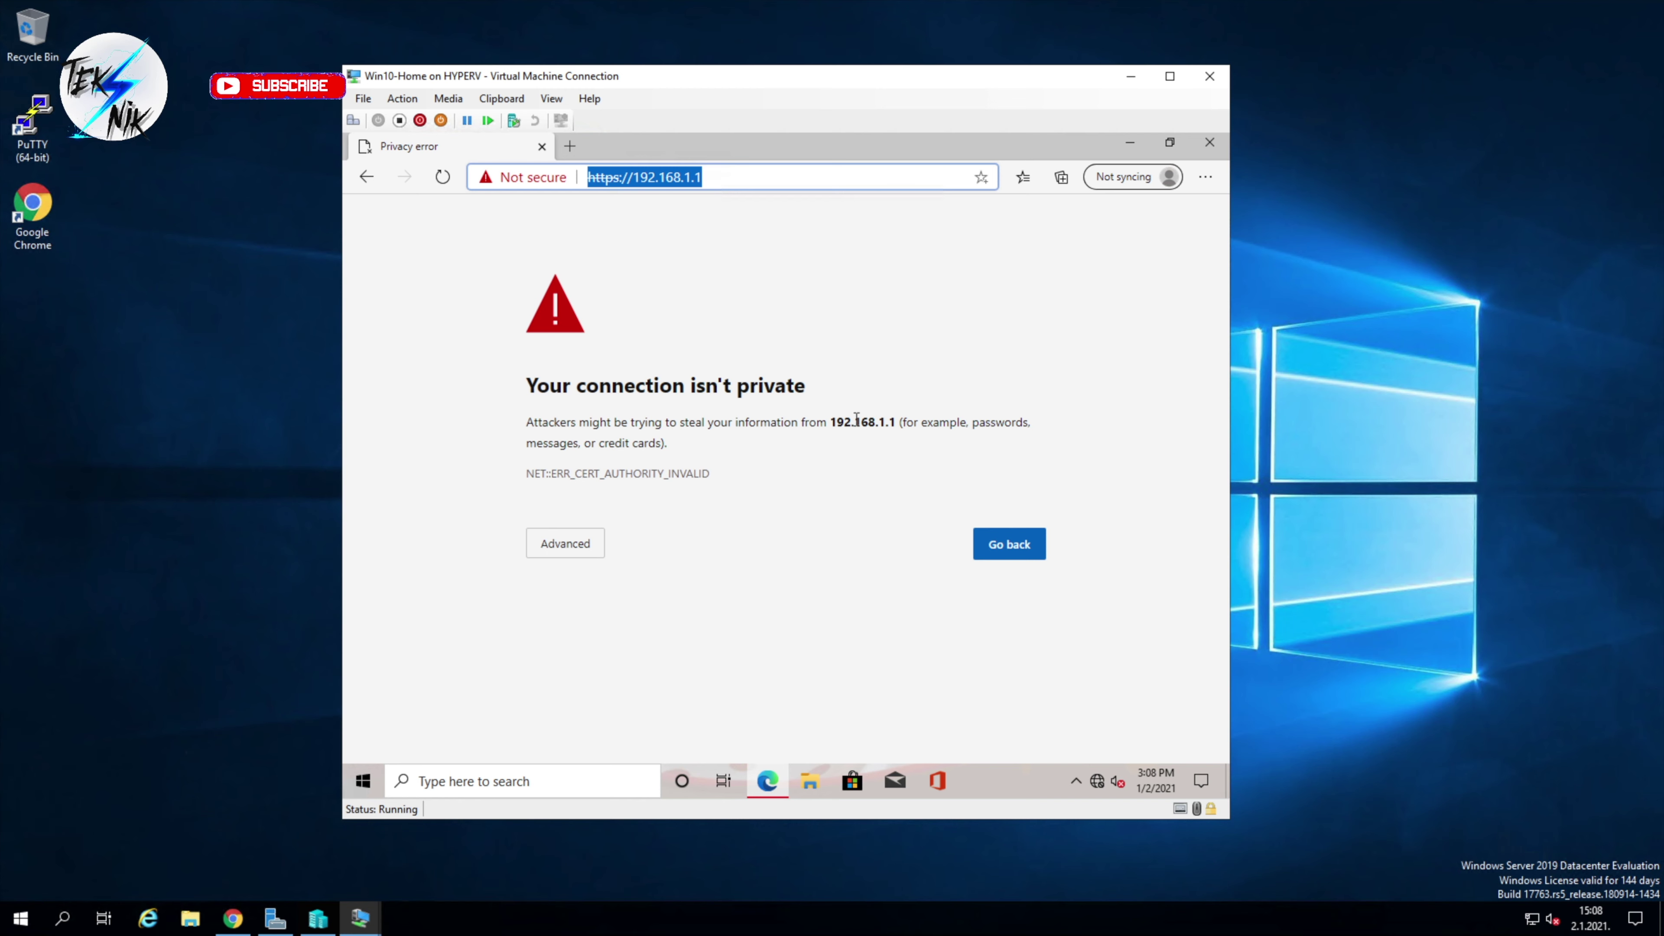
Step: Reload 192.168.1.1 in Edge and proceed past the unsafe-certificate warning to the pfSense login
key("Return")
left_click(564, 548)
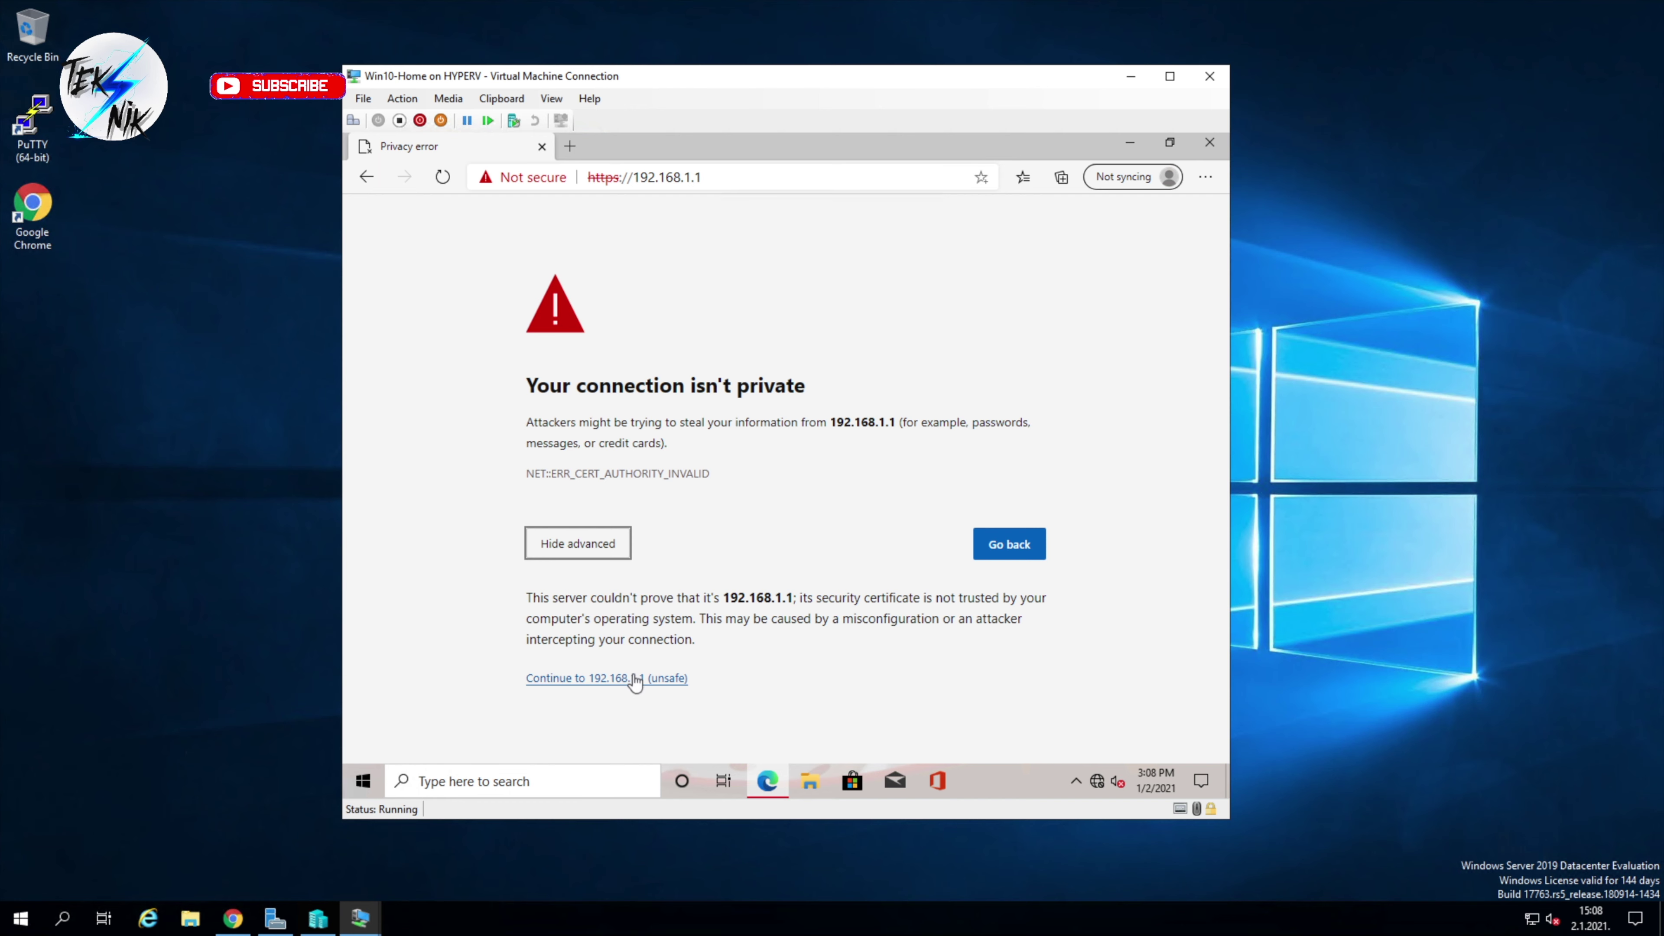
left_click(618, 682)
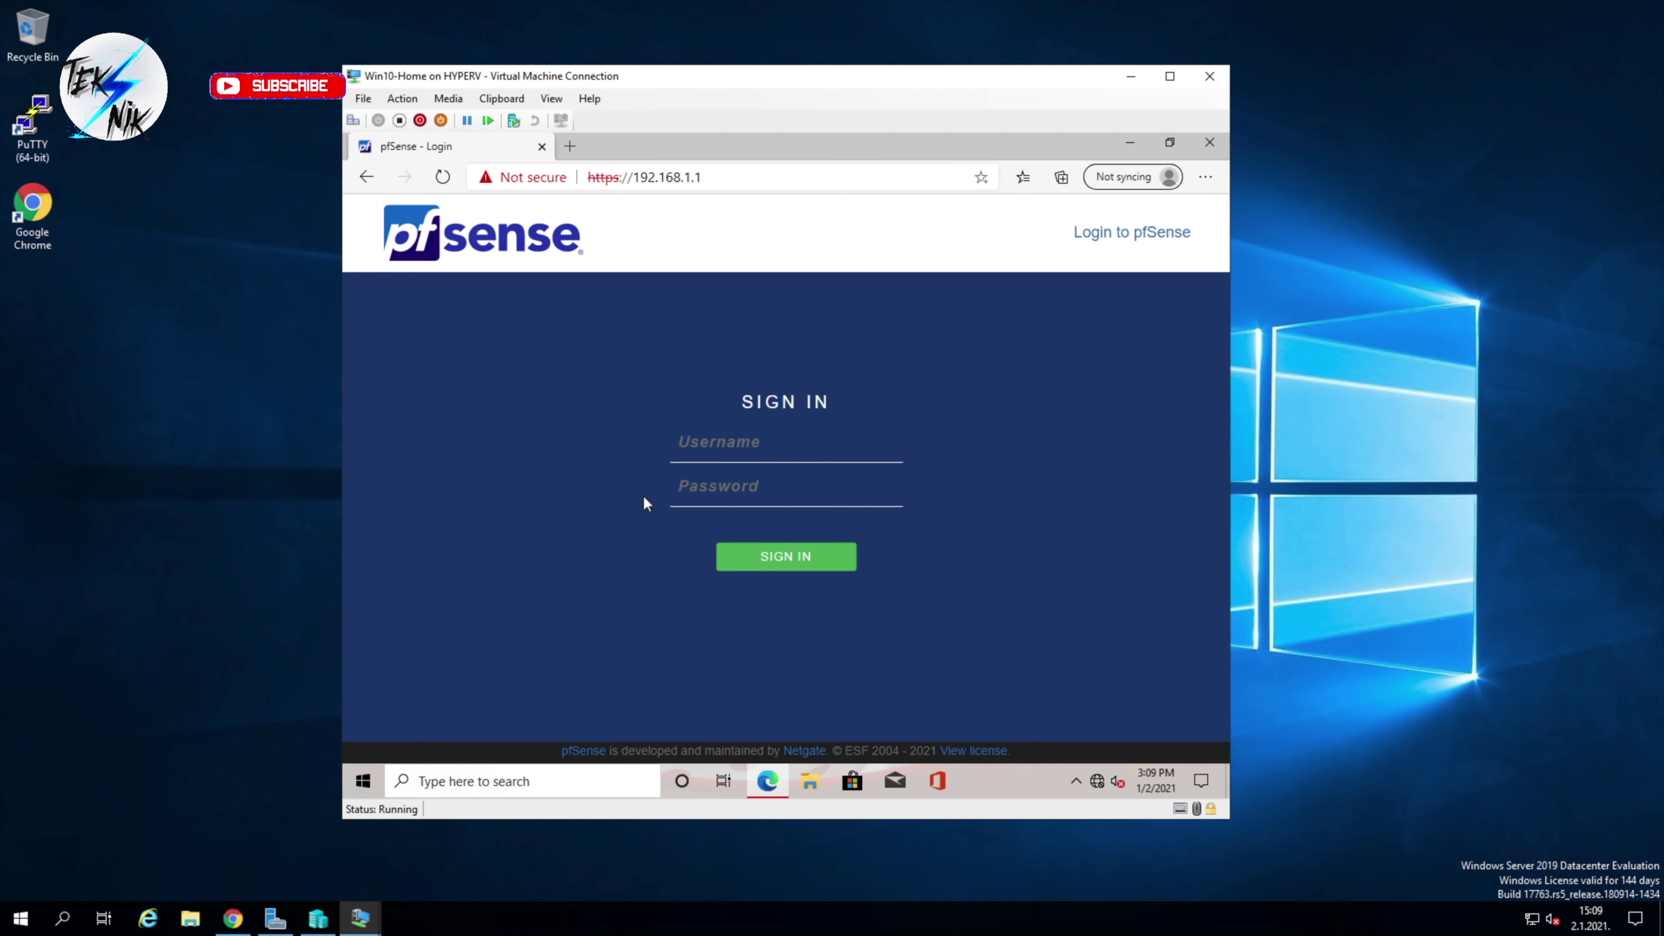
Step: Sign in to pfSense with username admin and the default password
left_click(785, 443)
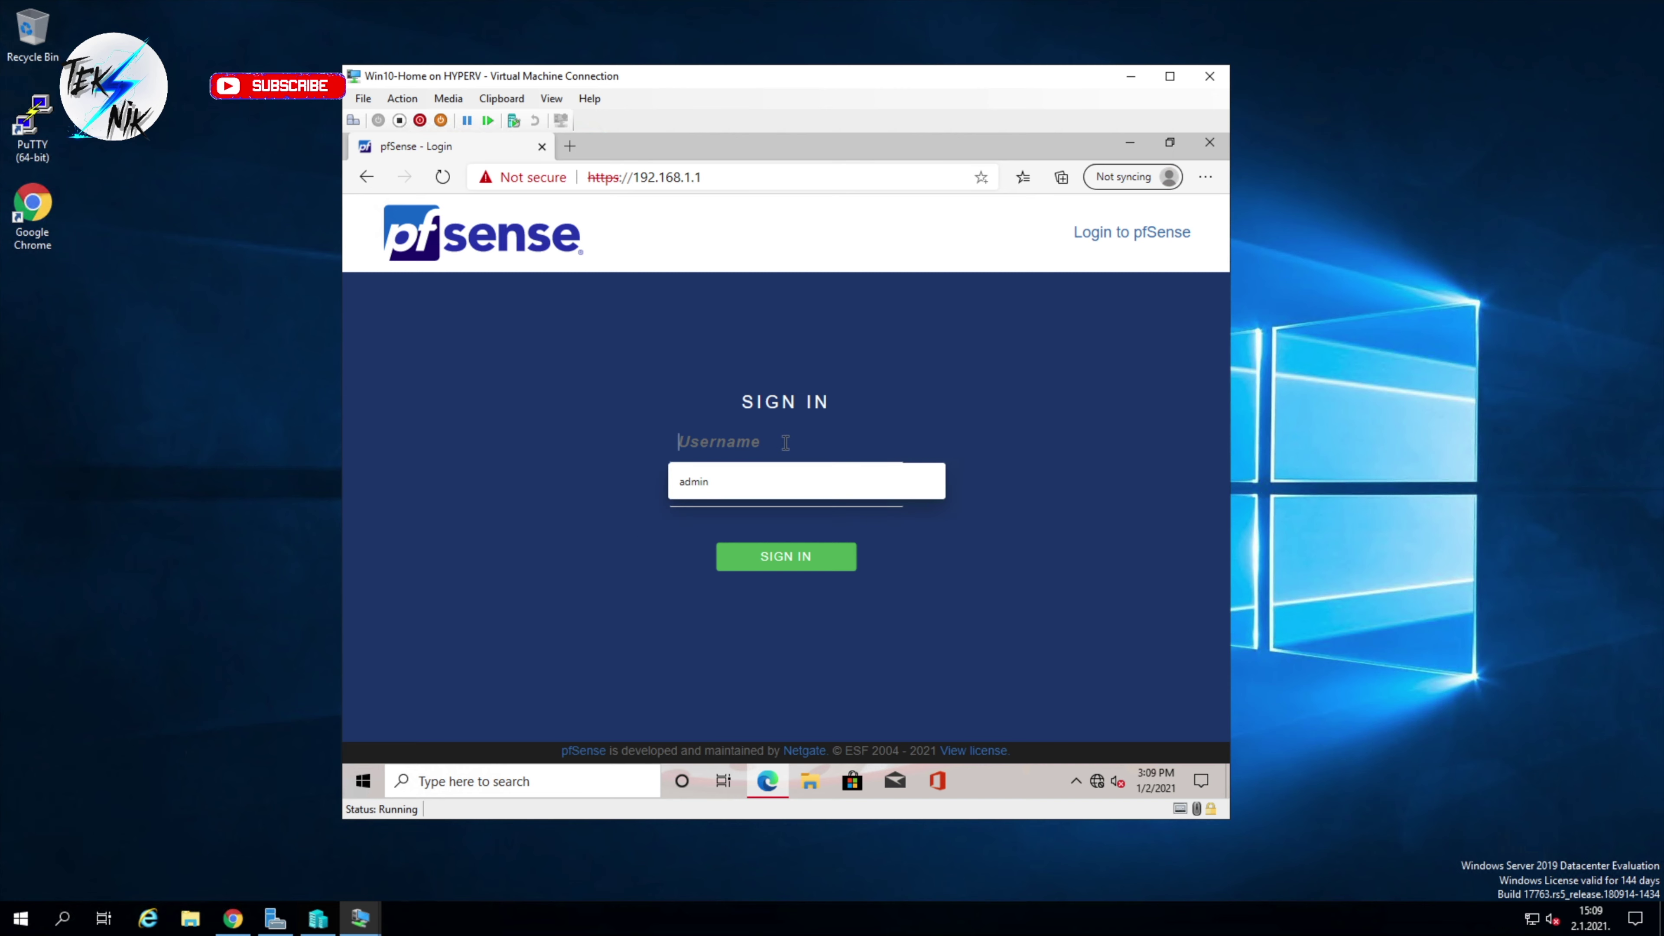
type("admin")
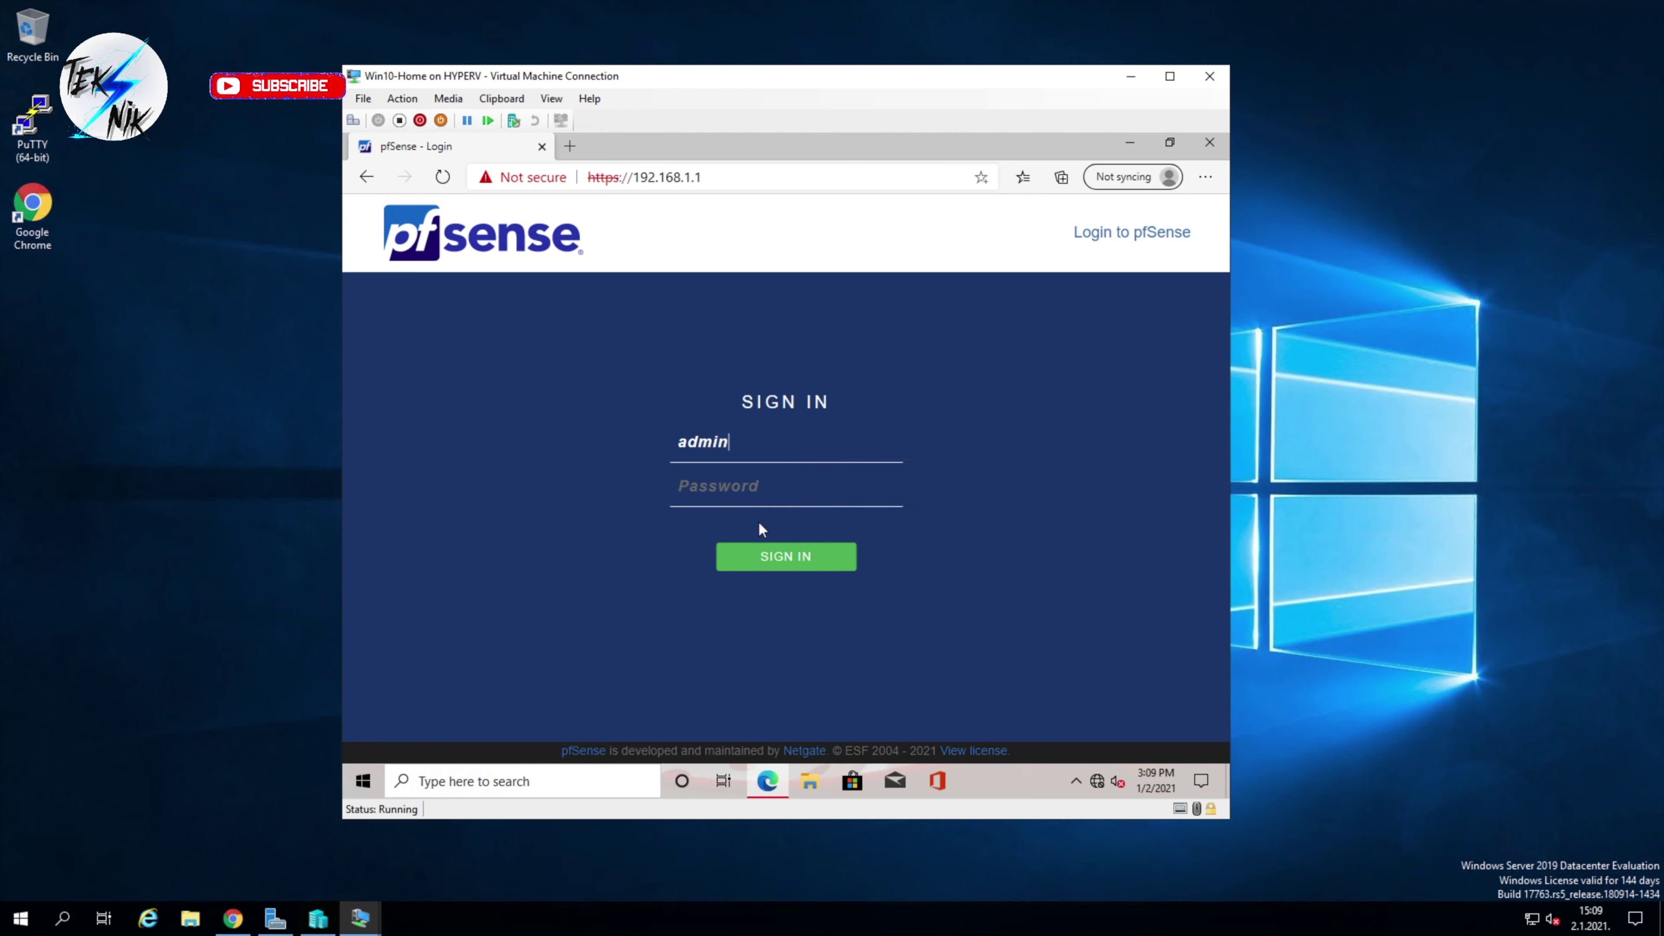
left_click(770, 489)
type("pfsense")
key("Return")
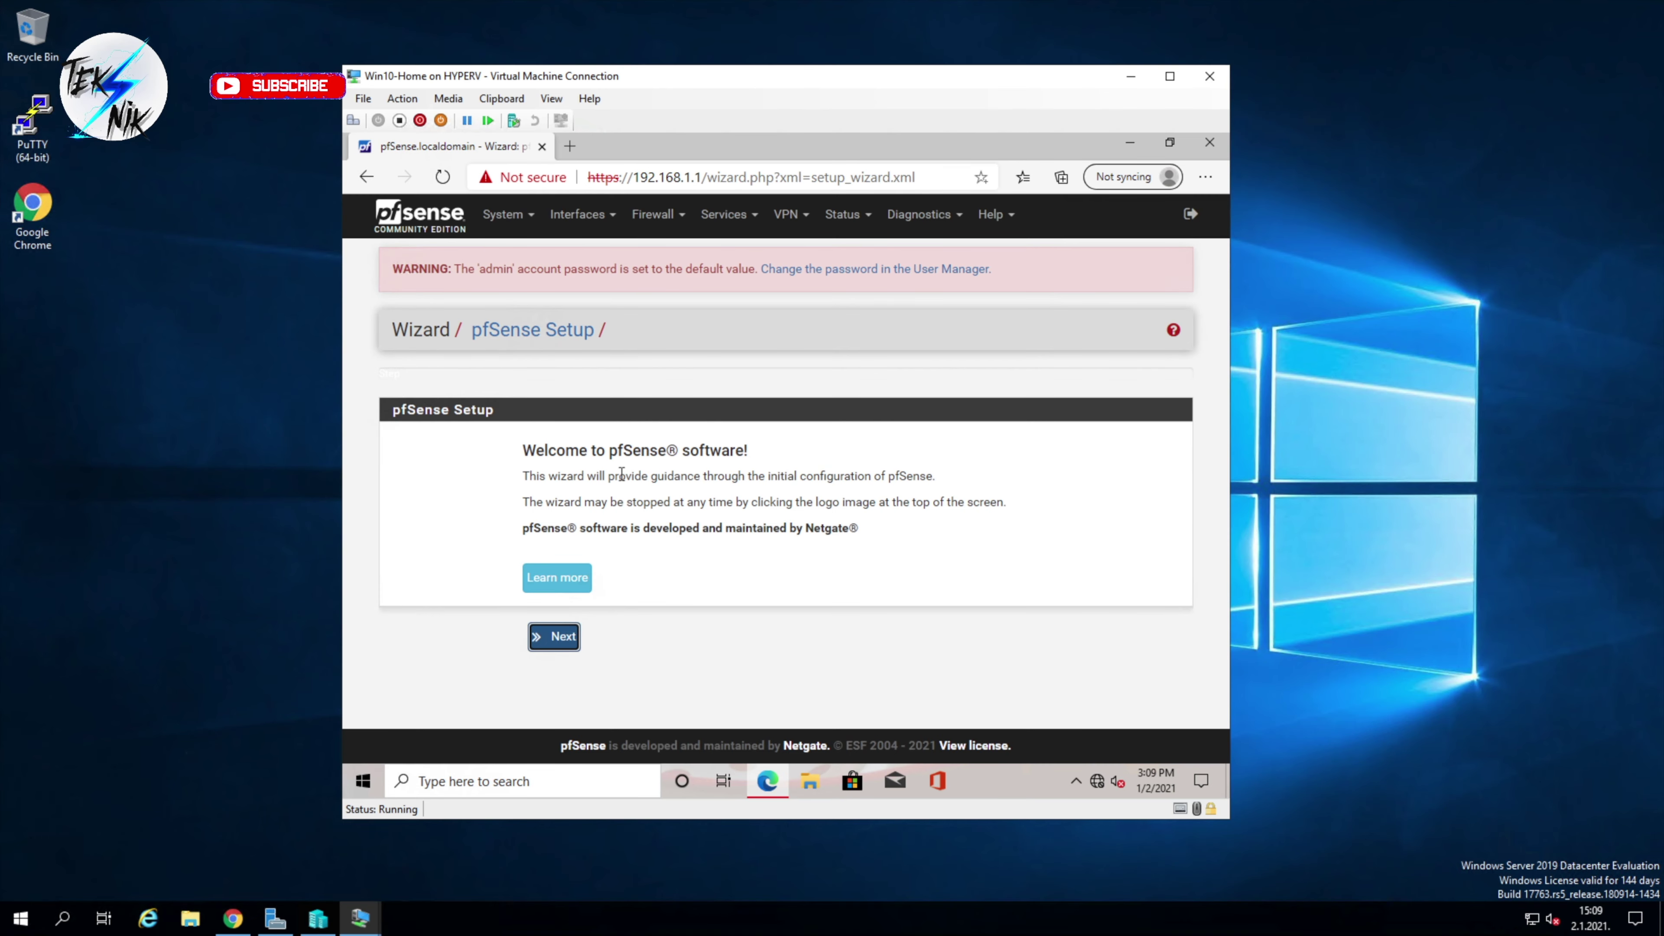
Step: Start the setup wizard and pass General Information with the default hostname and domain
left_click(579, 636)
left_click(565, 689)
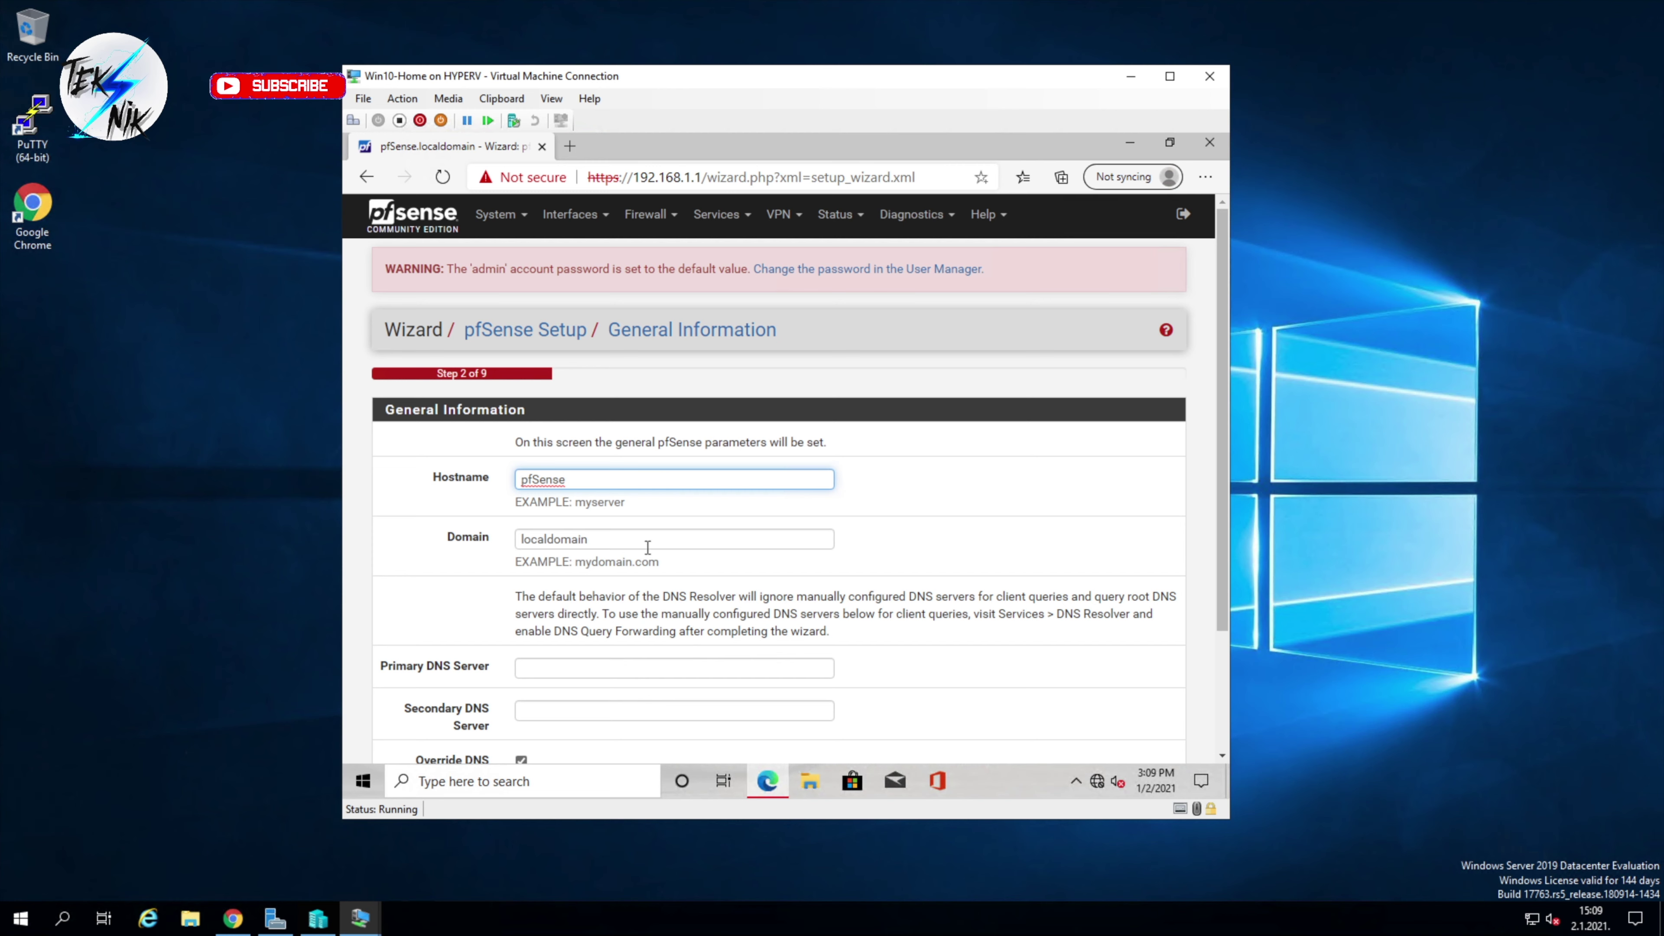
scroll(647, 547, "down", 3)
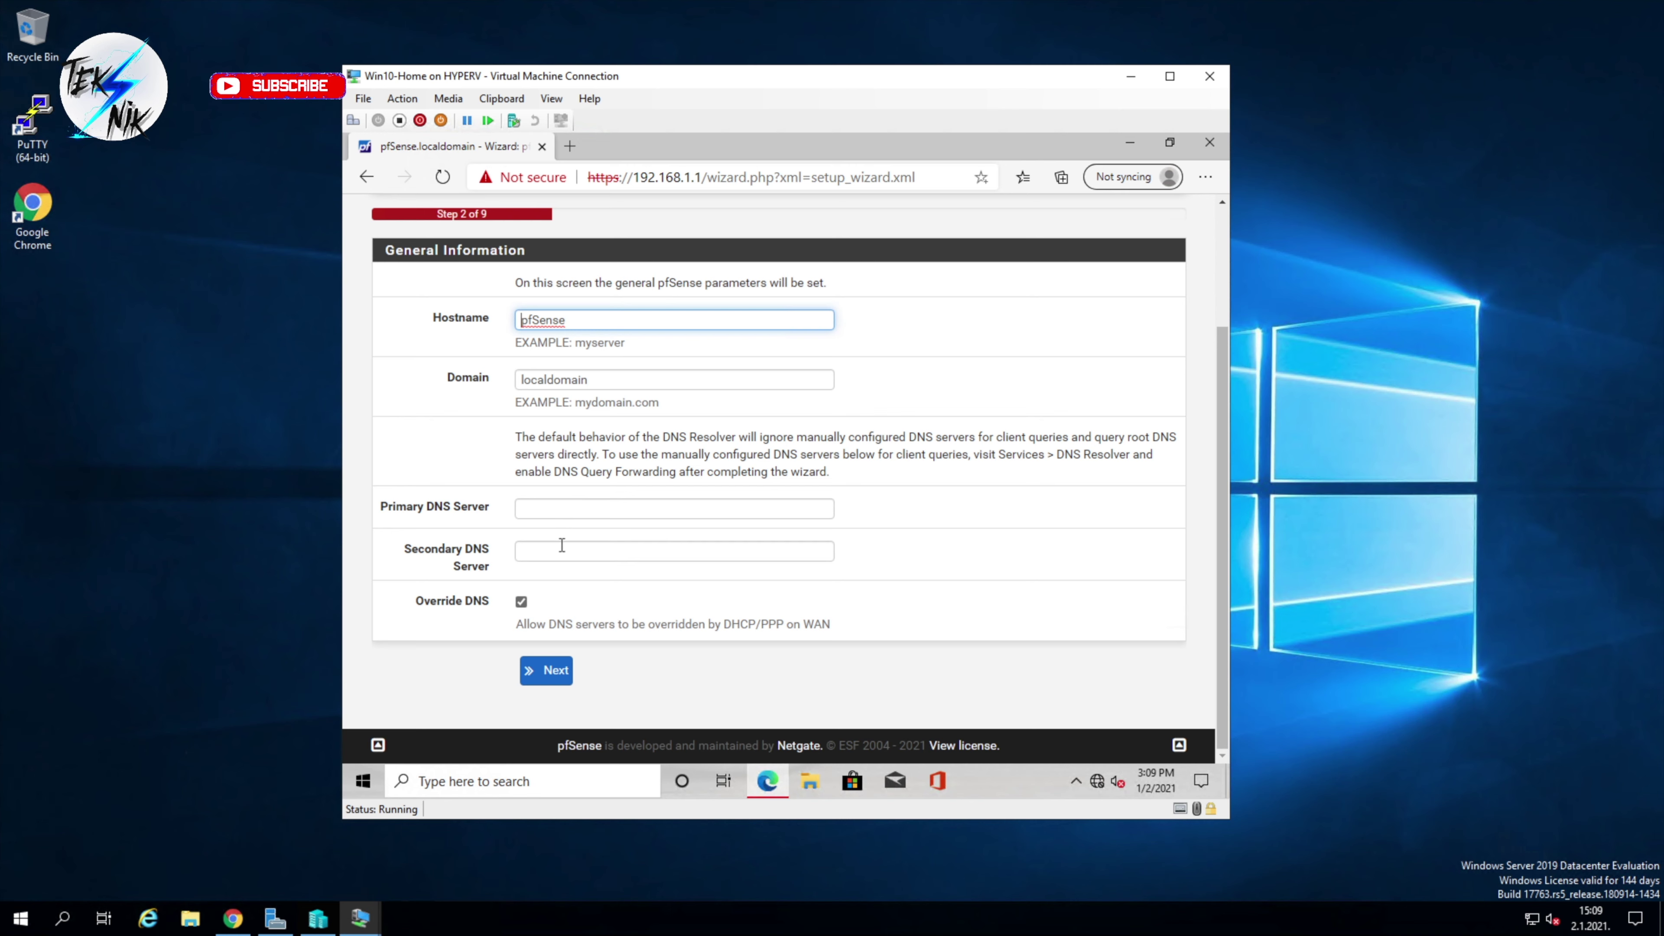
left_click(553, 671)
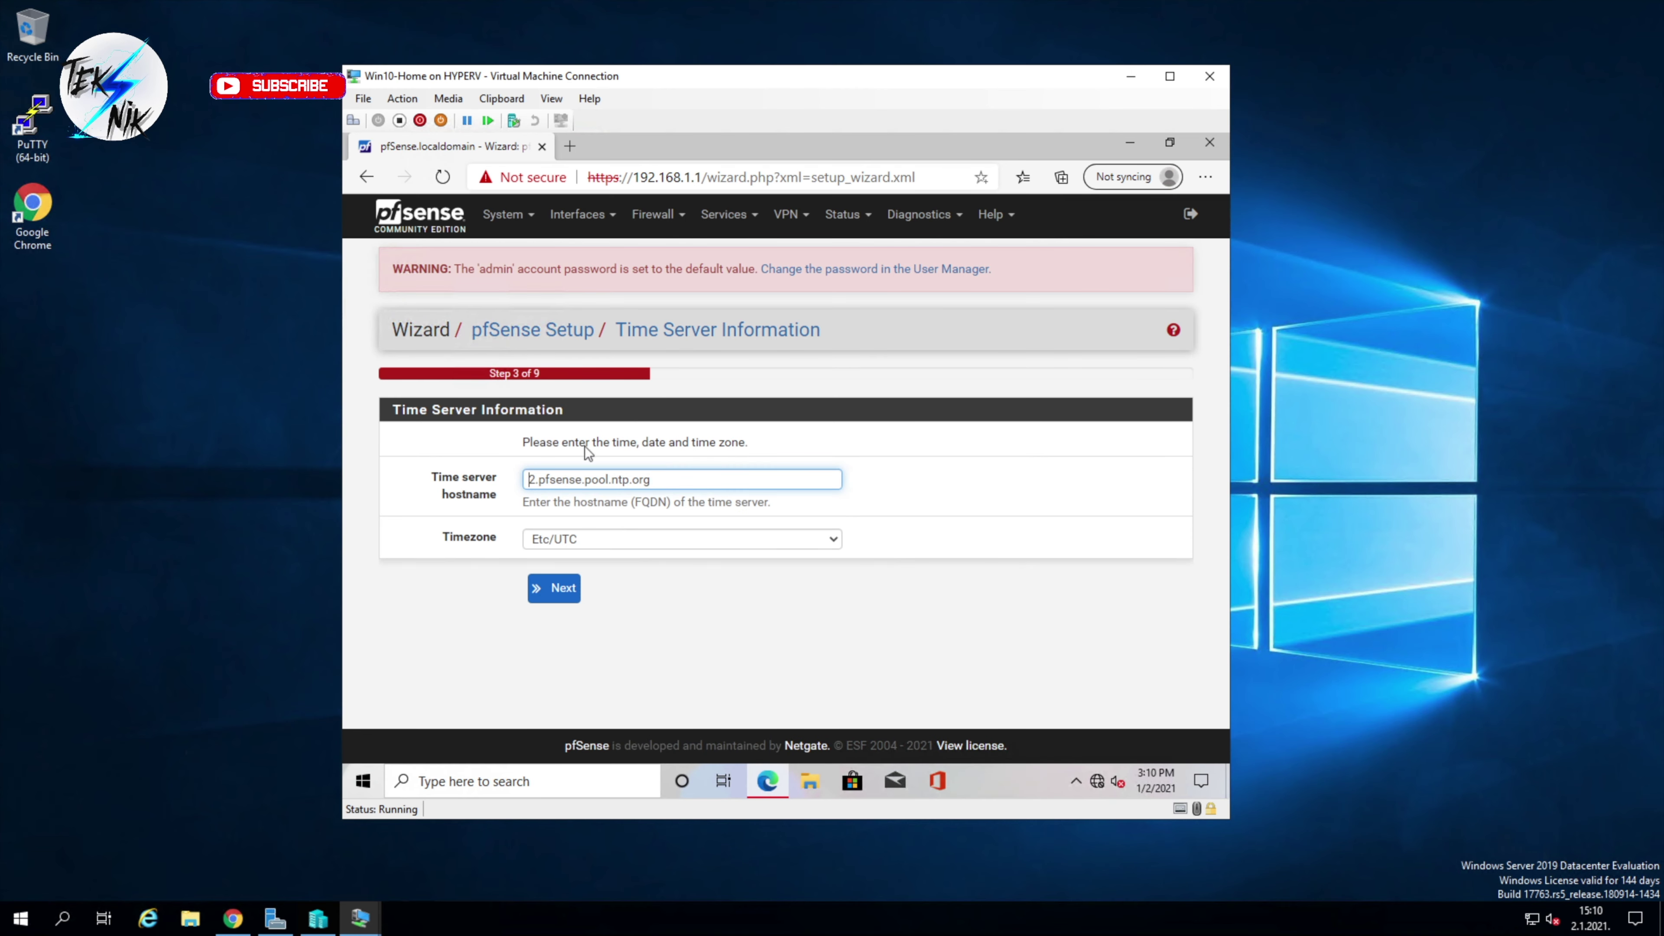
Step: Accept the default time server and DHCP WAN settings to reach the LAN step
left_click(545, 593)
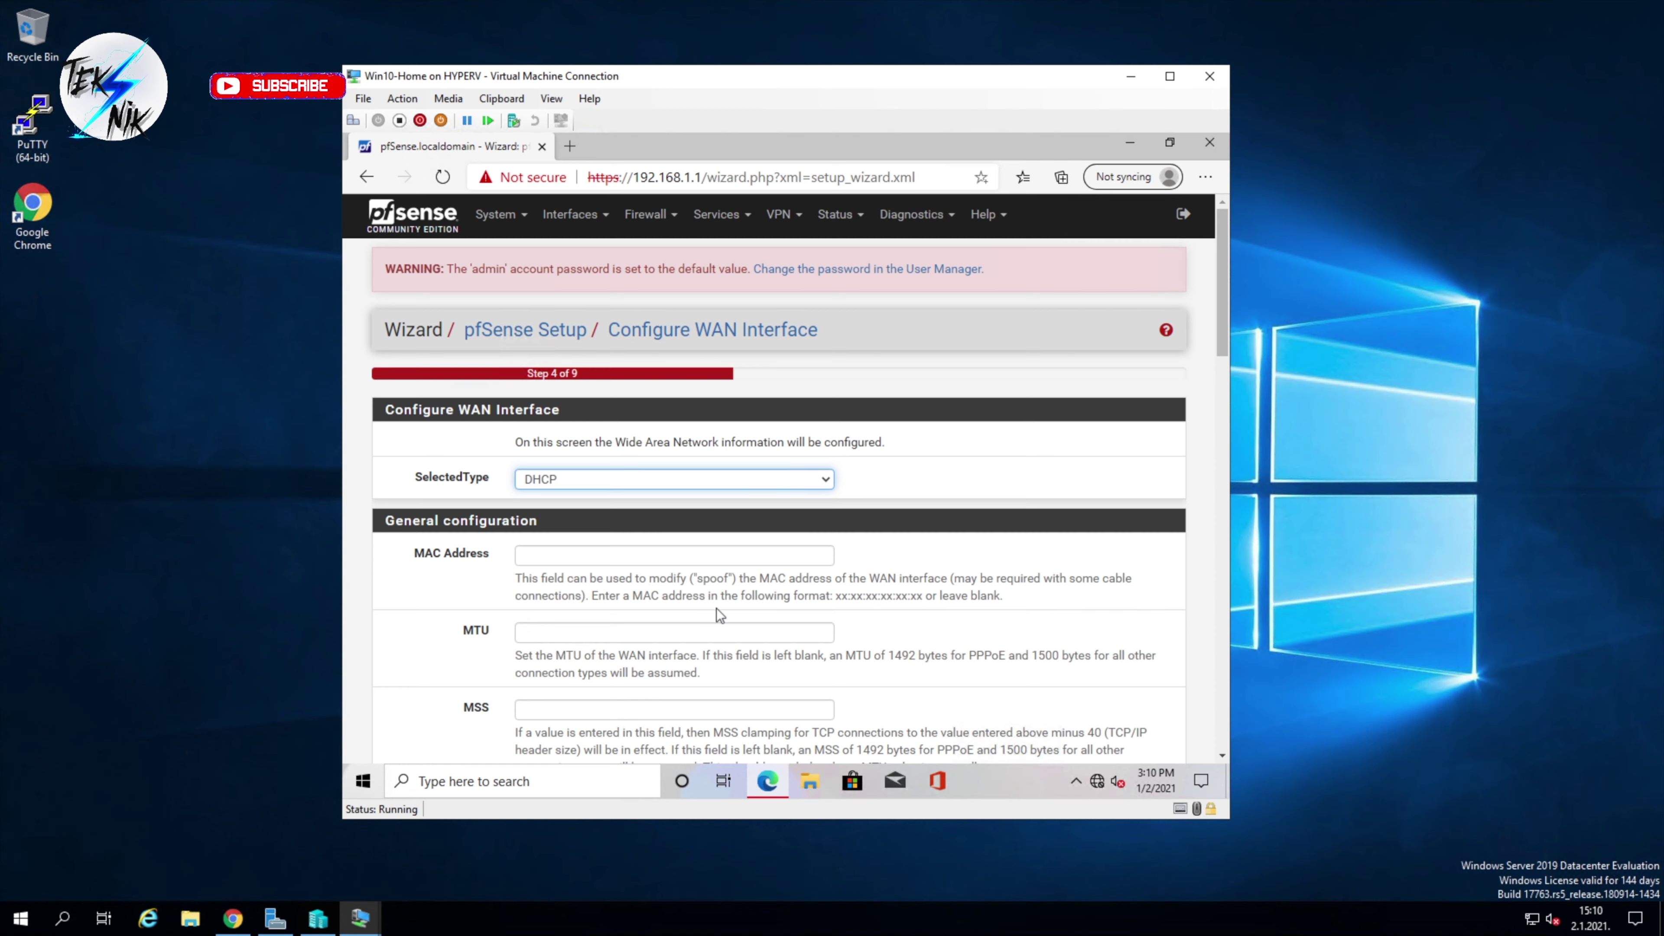
scroll(705, 616, "down", 3)
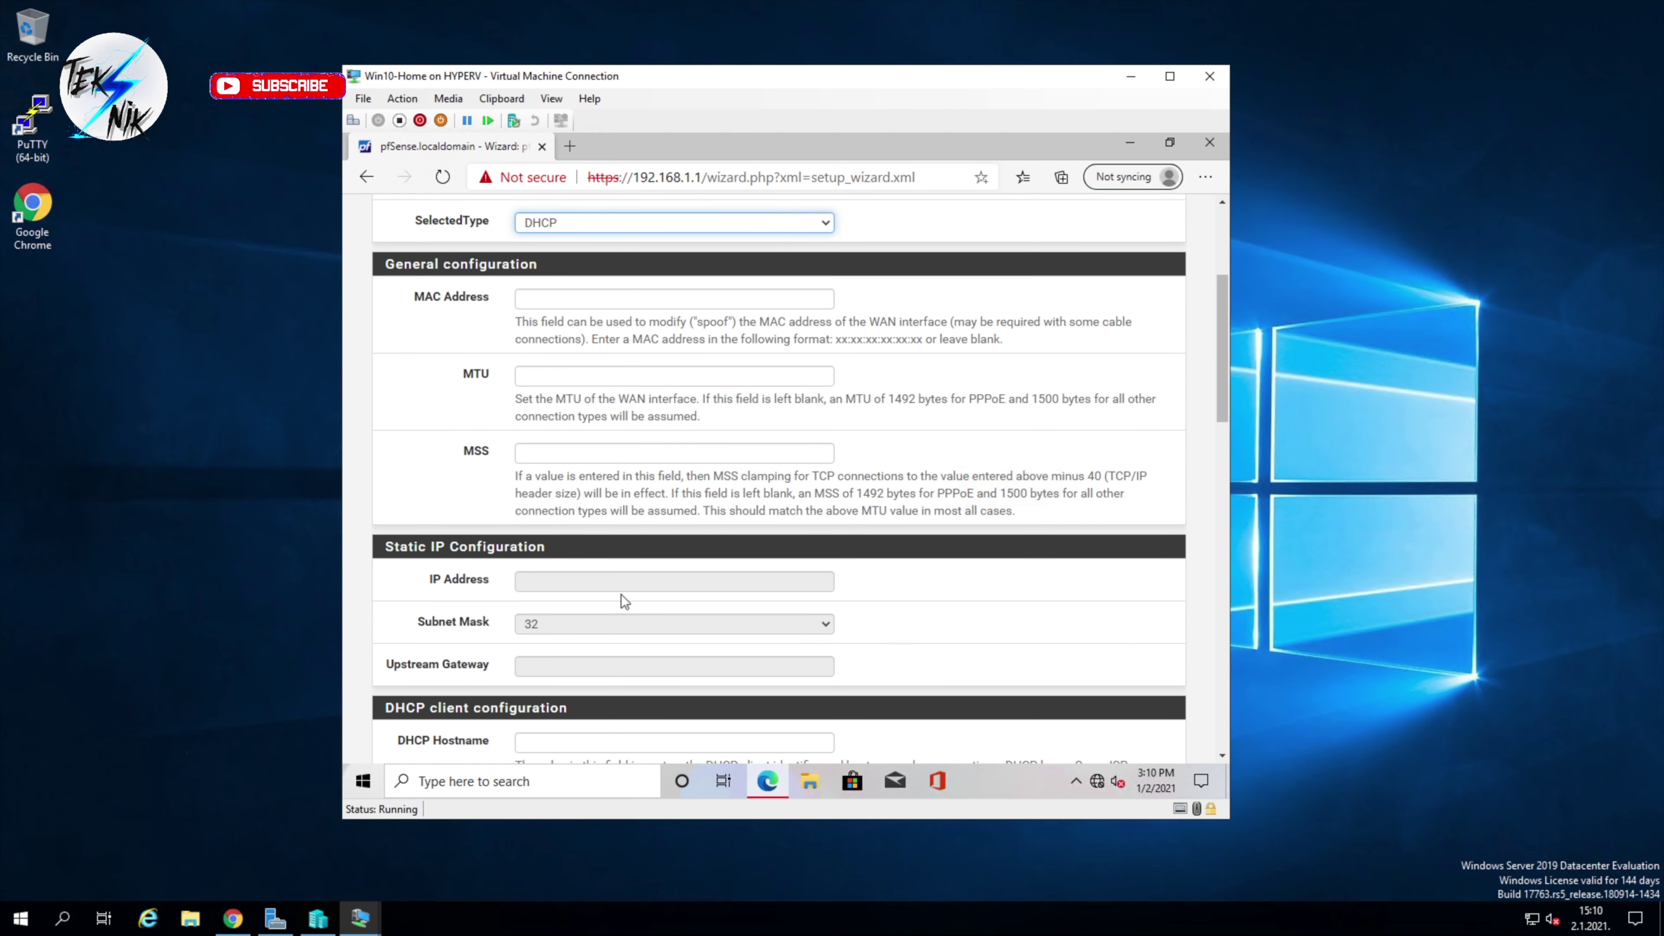
scroll(759, 650, "down", 12)
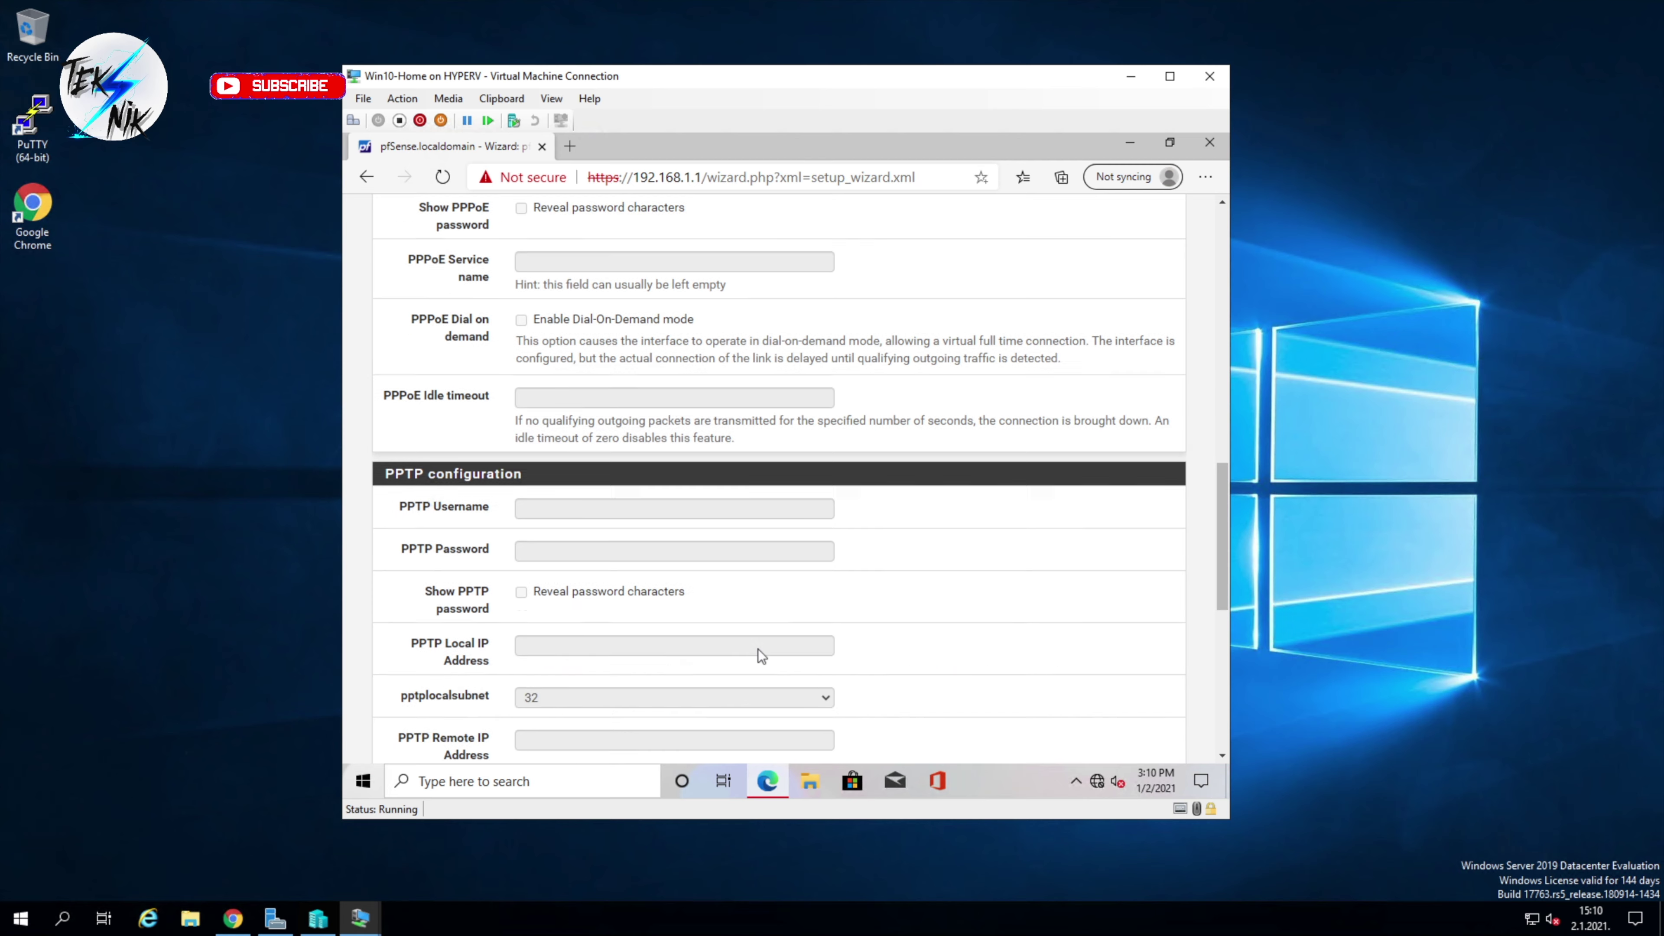
scroll(758, 649, "down", 3)
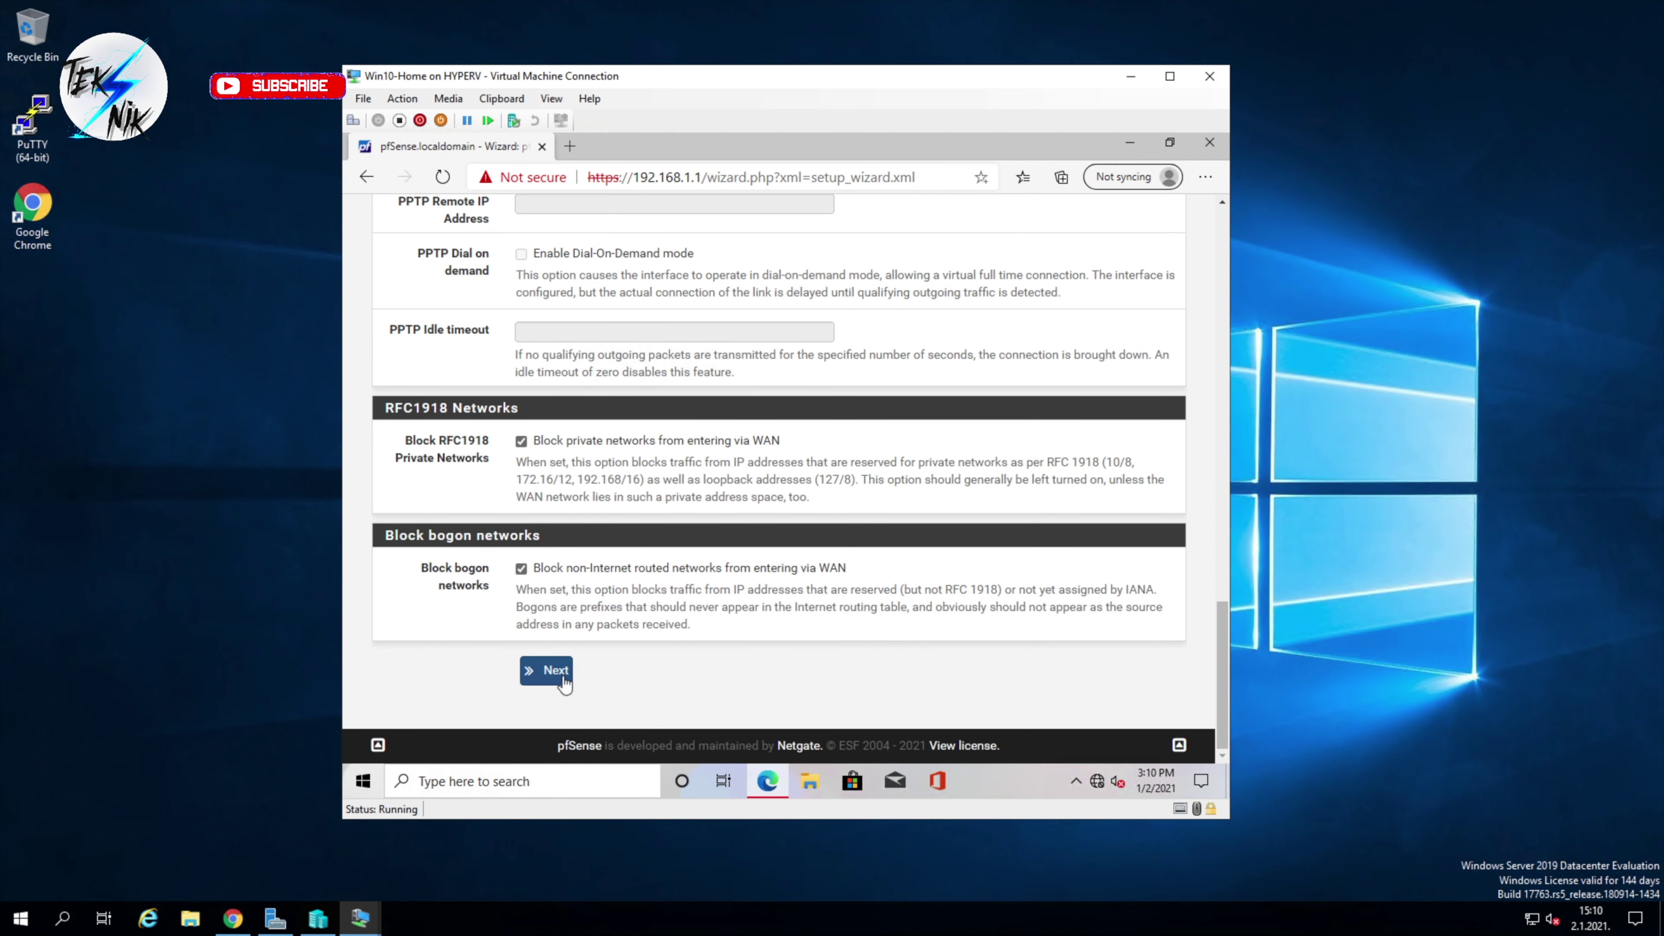
left_click(551, 672)
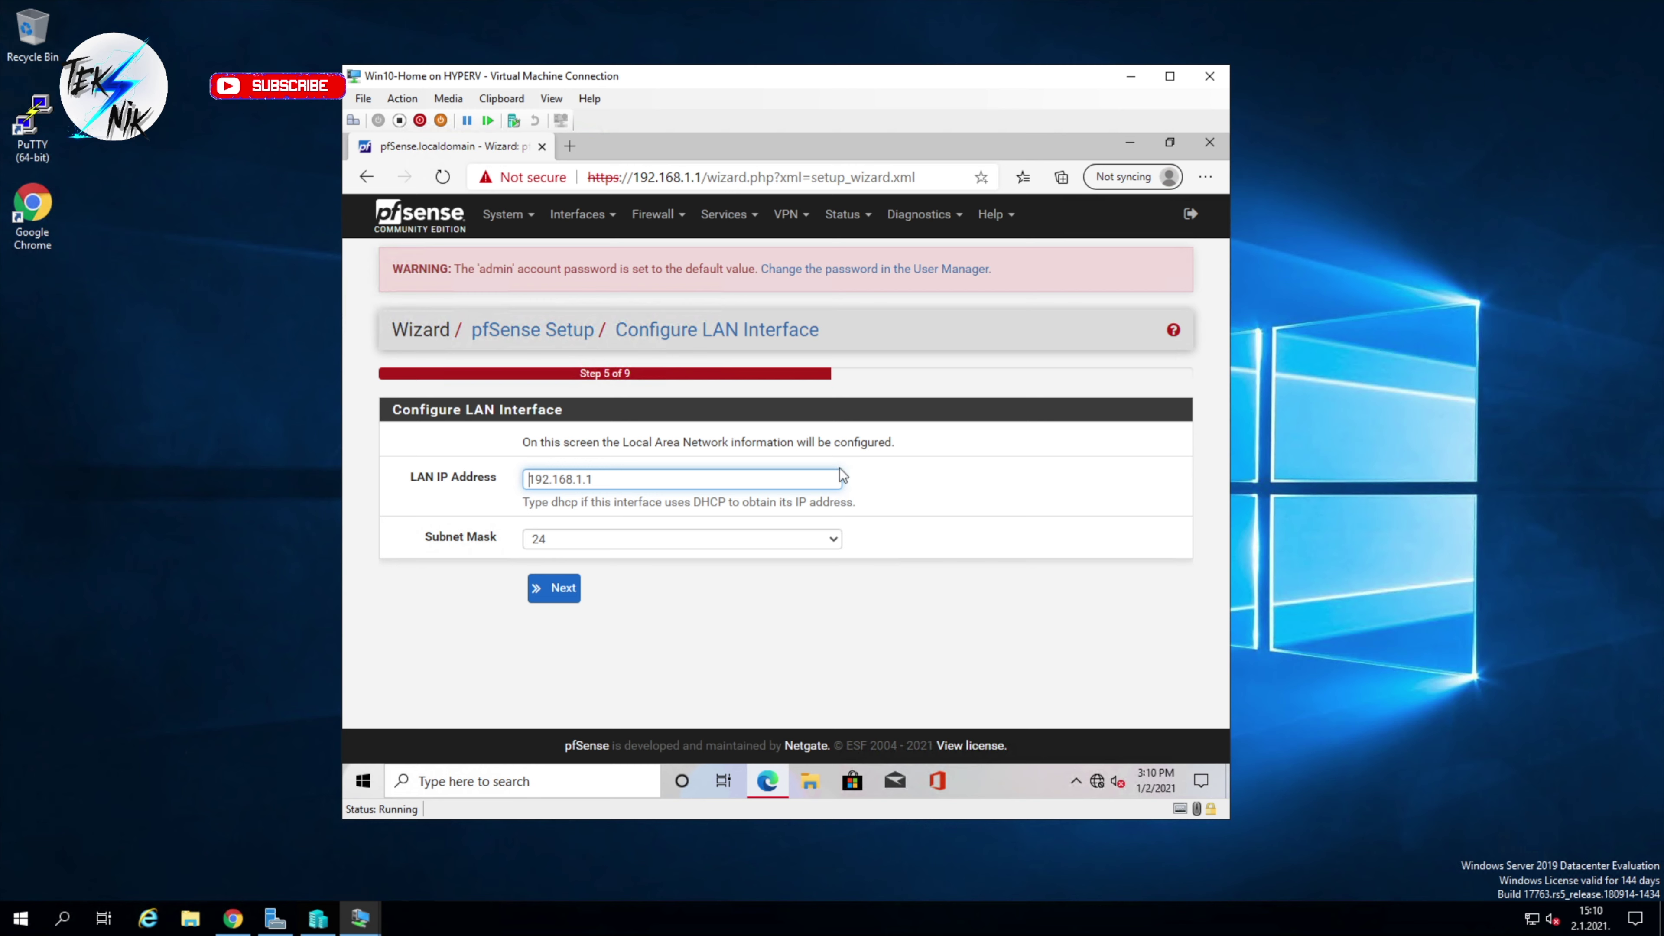
Step: Keep the LAN address 192.168.1.1 with a /24 subnet mask and continue
left_click(796, 534)
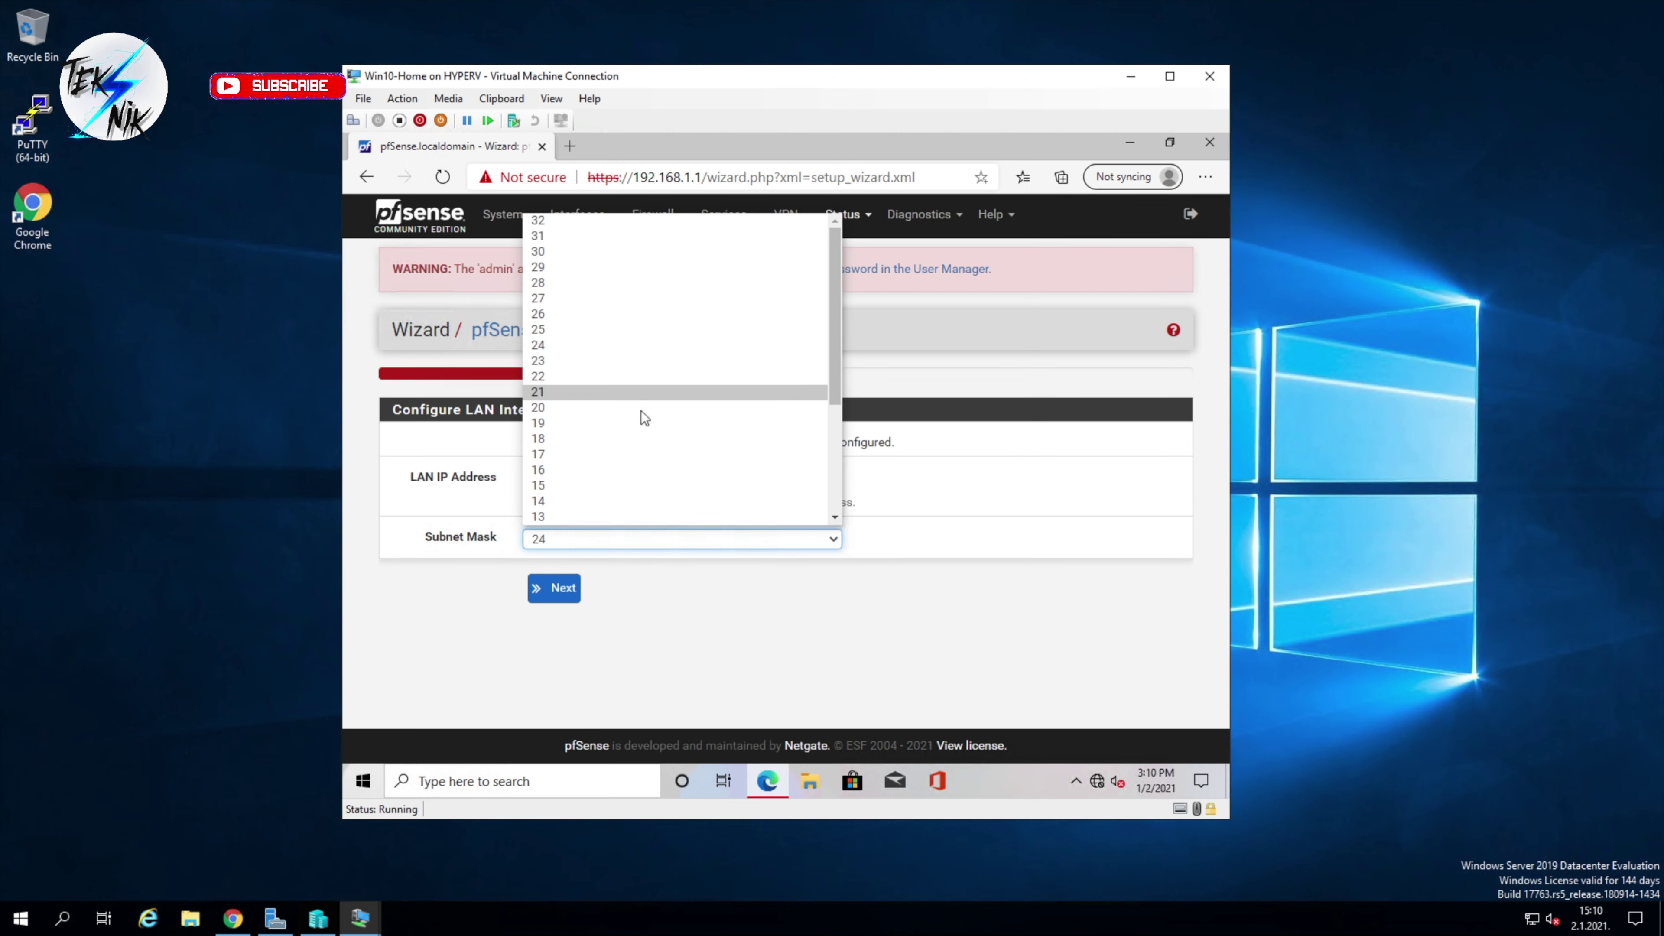
left_click(1052, 671)
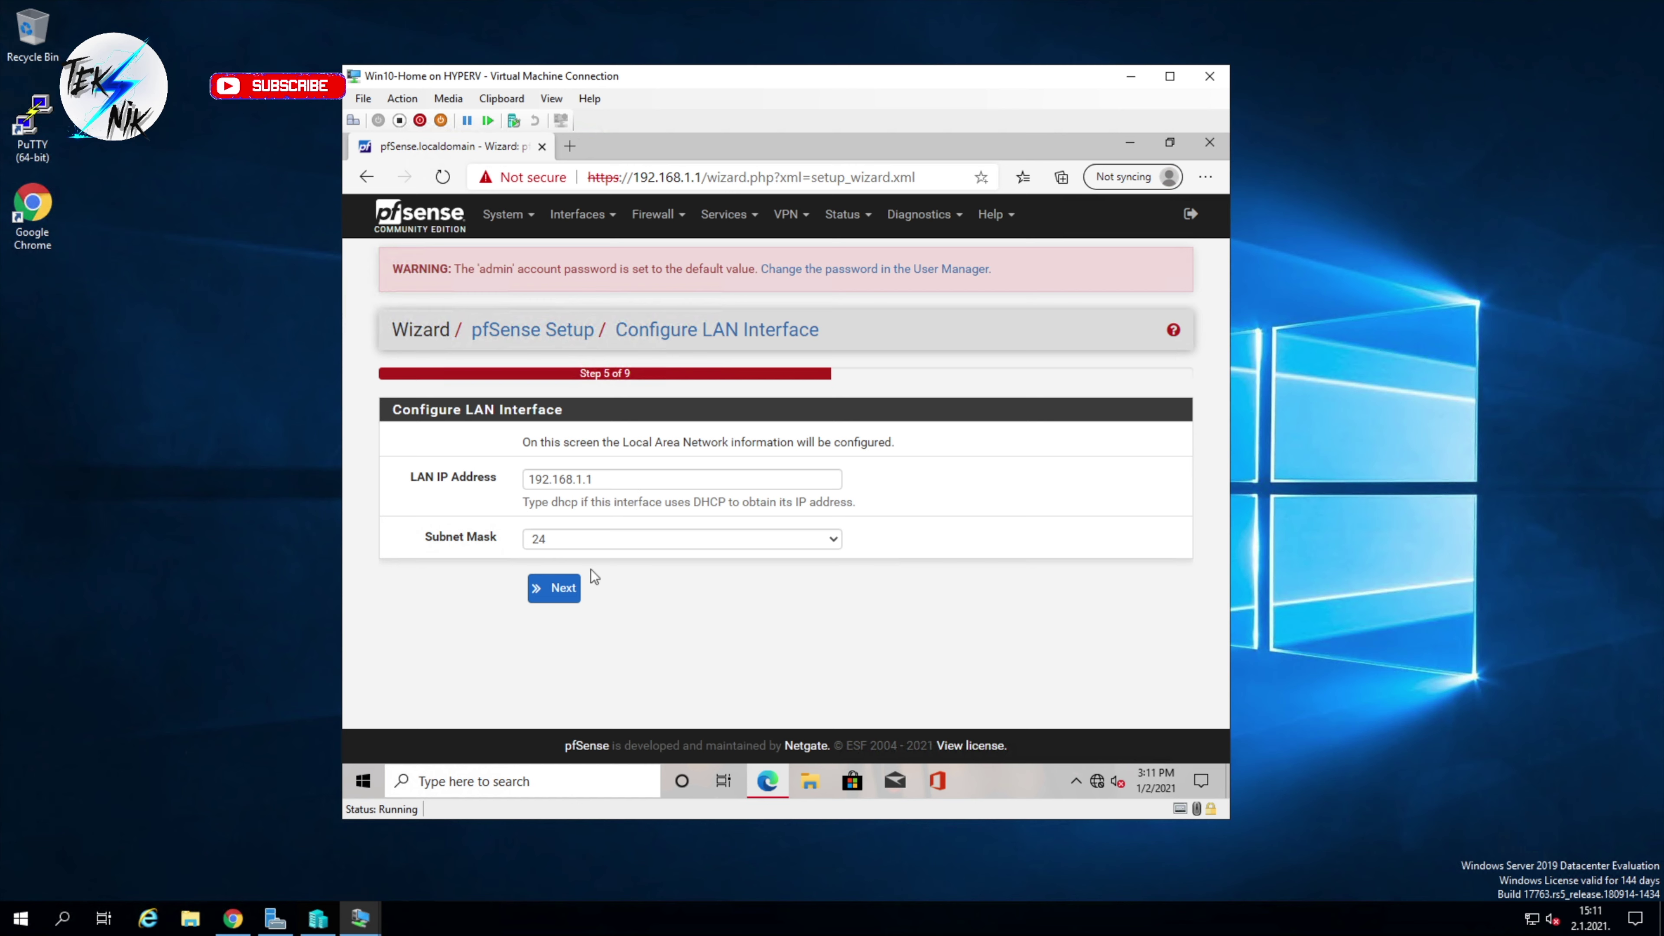
left_click(567, 591)
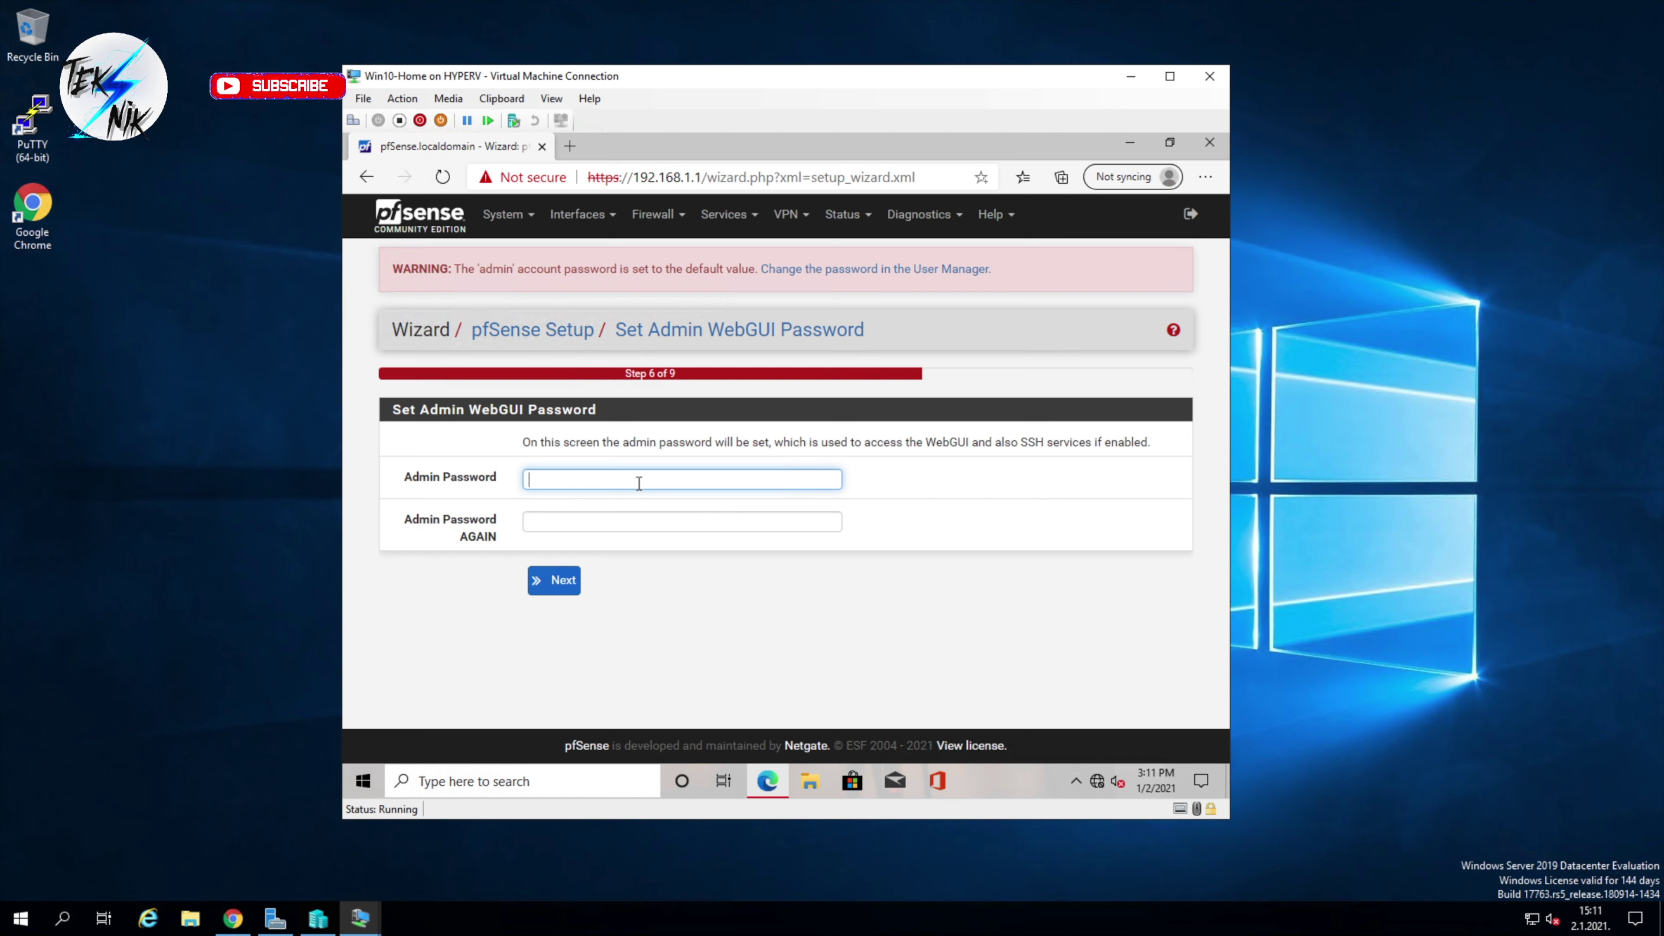
Step: Enter a new admin WebGUI password and its confirmation, and submit it
type("pfsense12345678")
key("Tab")
type("1234567")
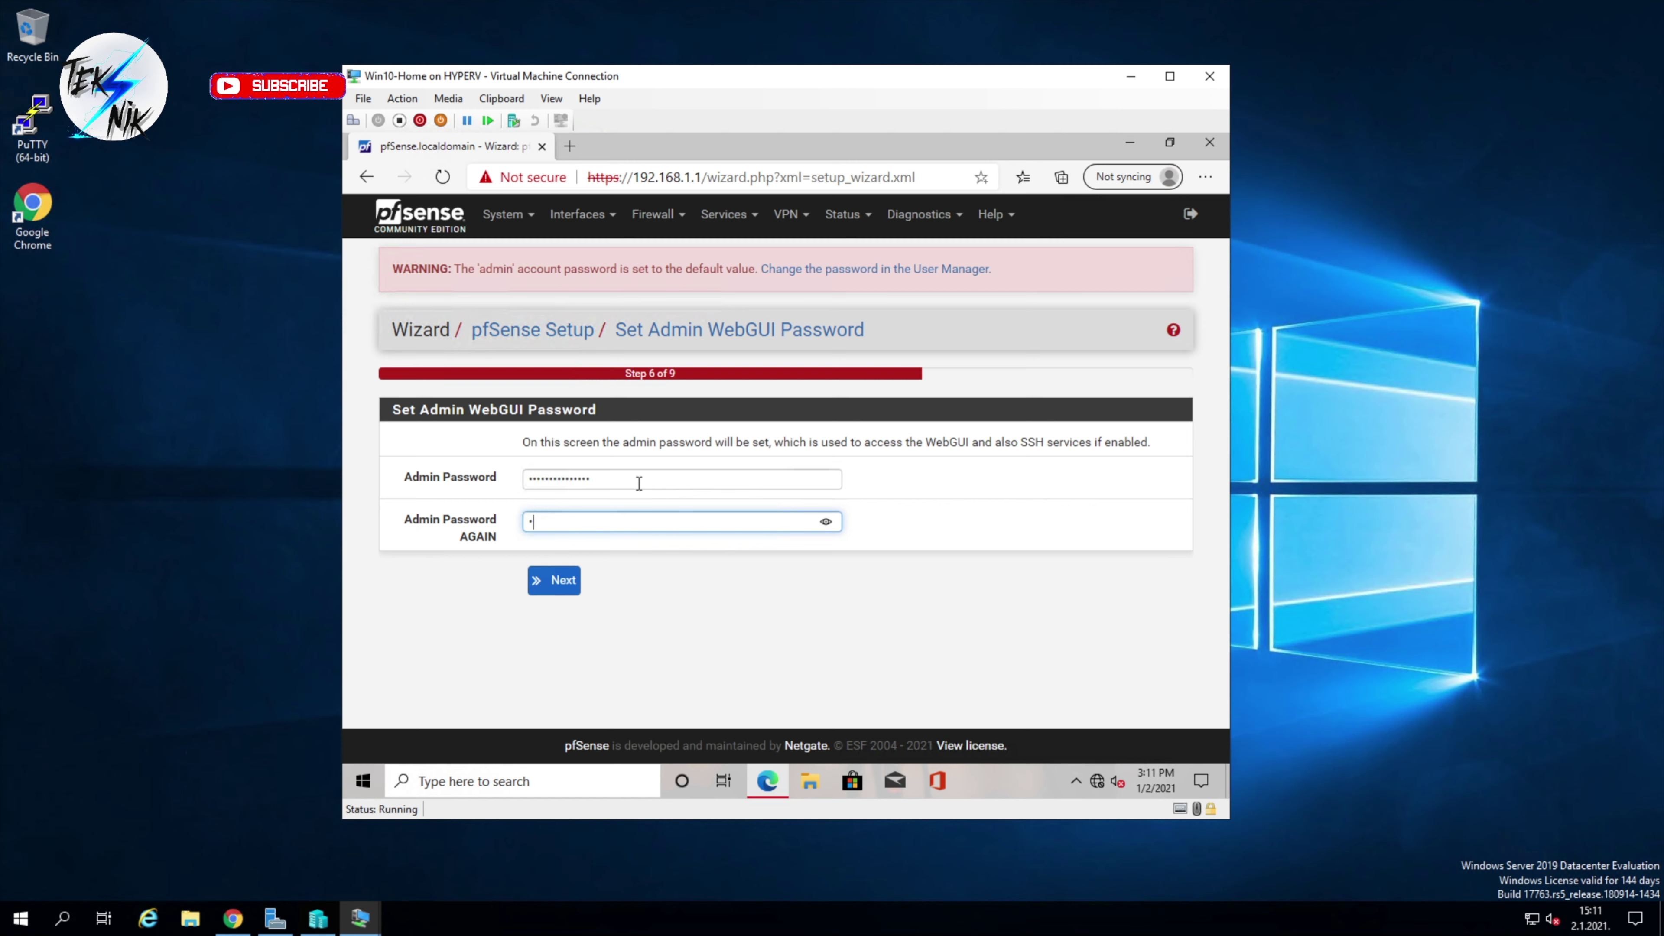
type("89012345")
left_click(566, 593)
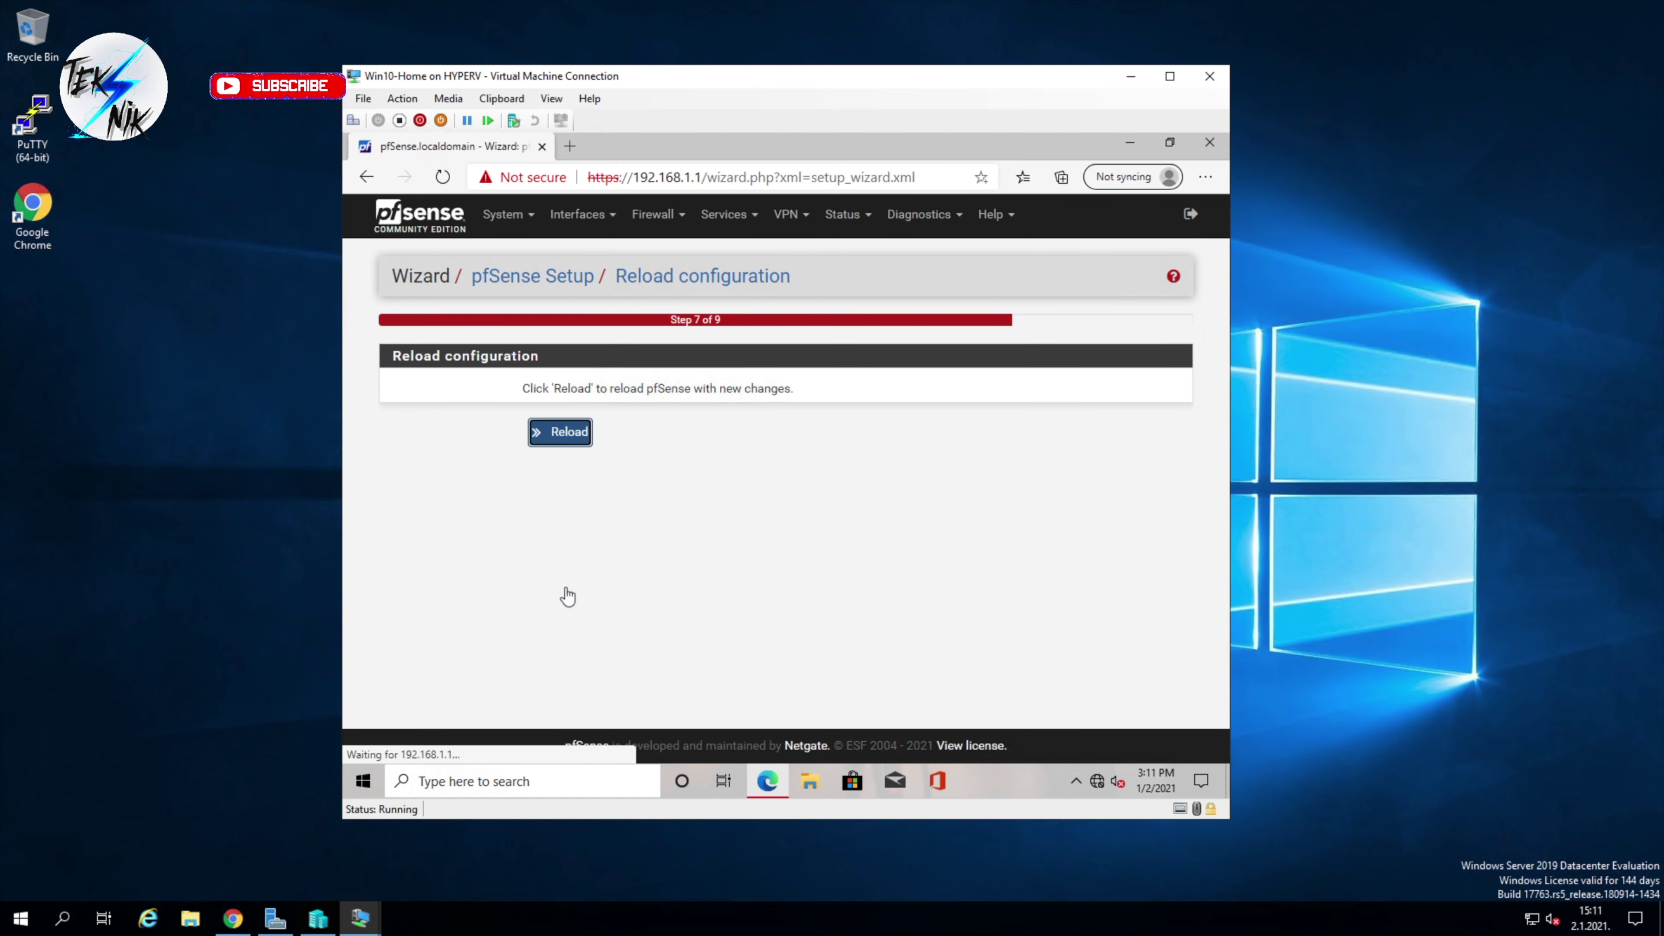
Step: Reload pfSense with the new configuration and finish the wizard
left_click(574, 447)
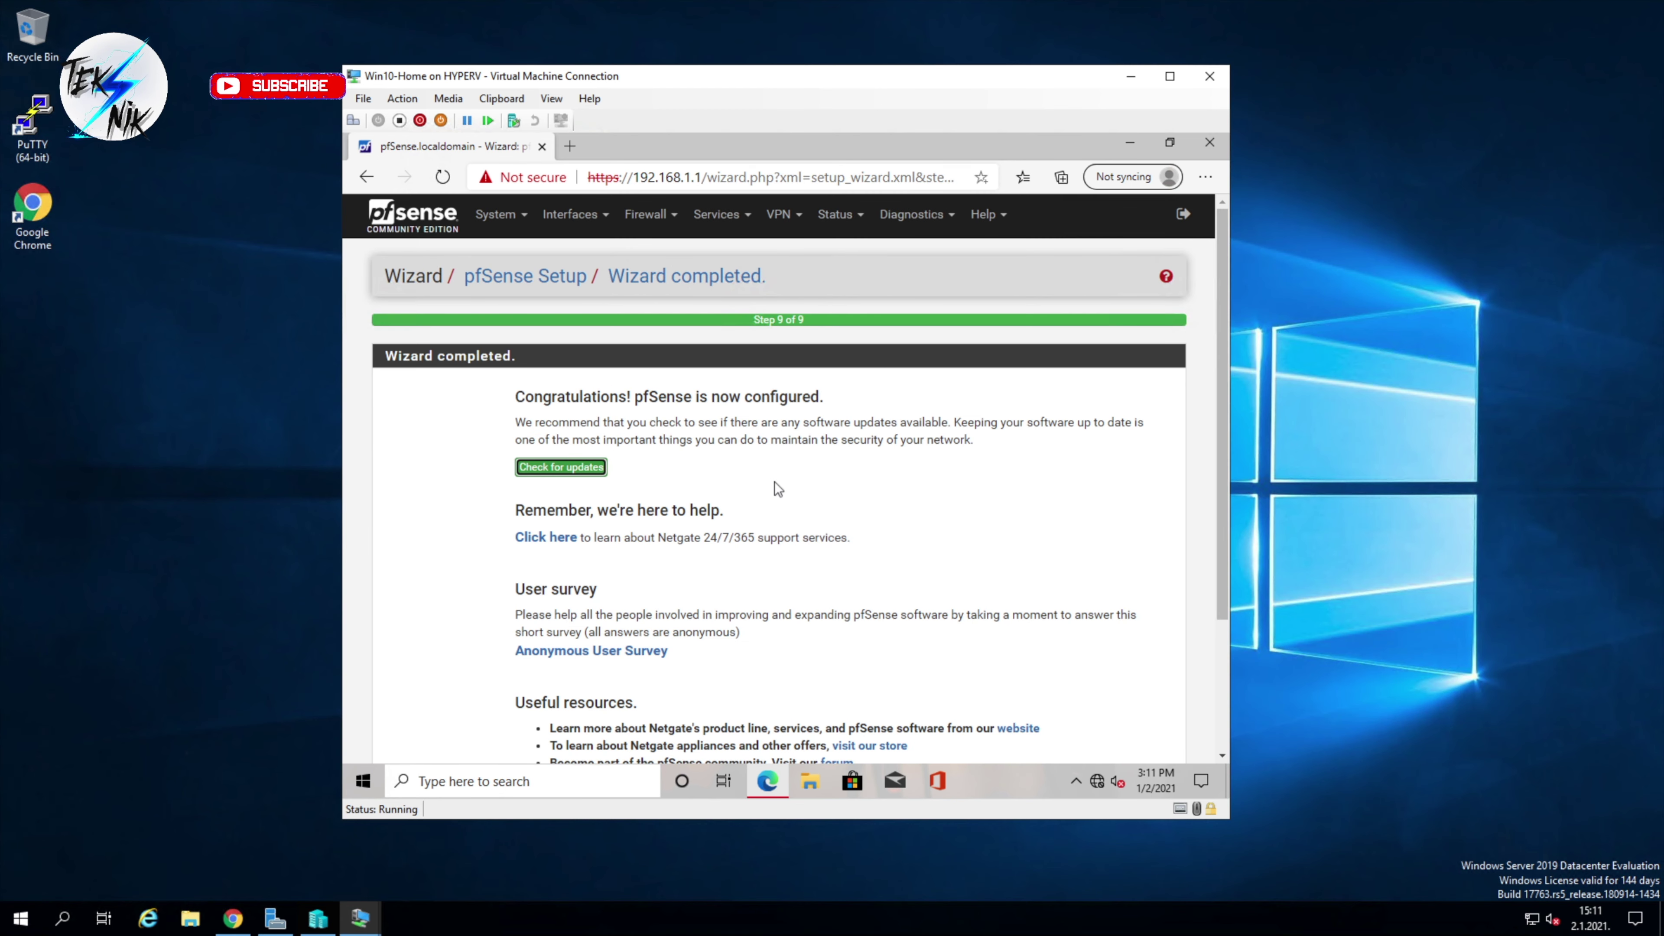
scroll(763, 490, "down", 3)
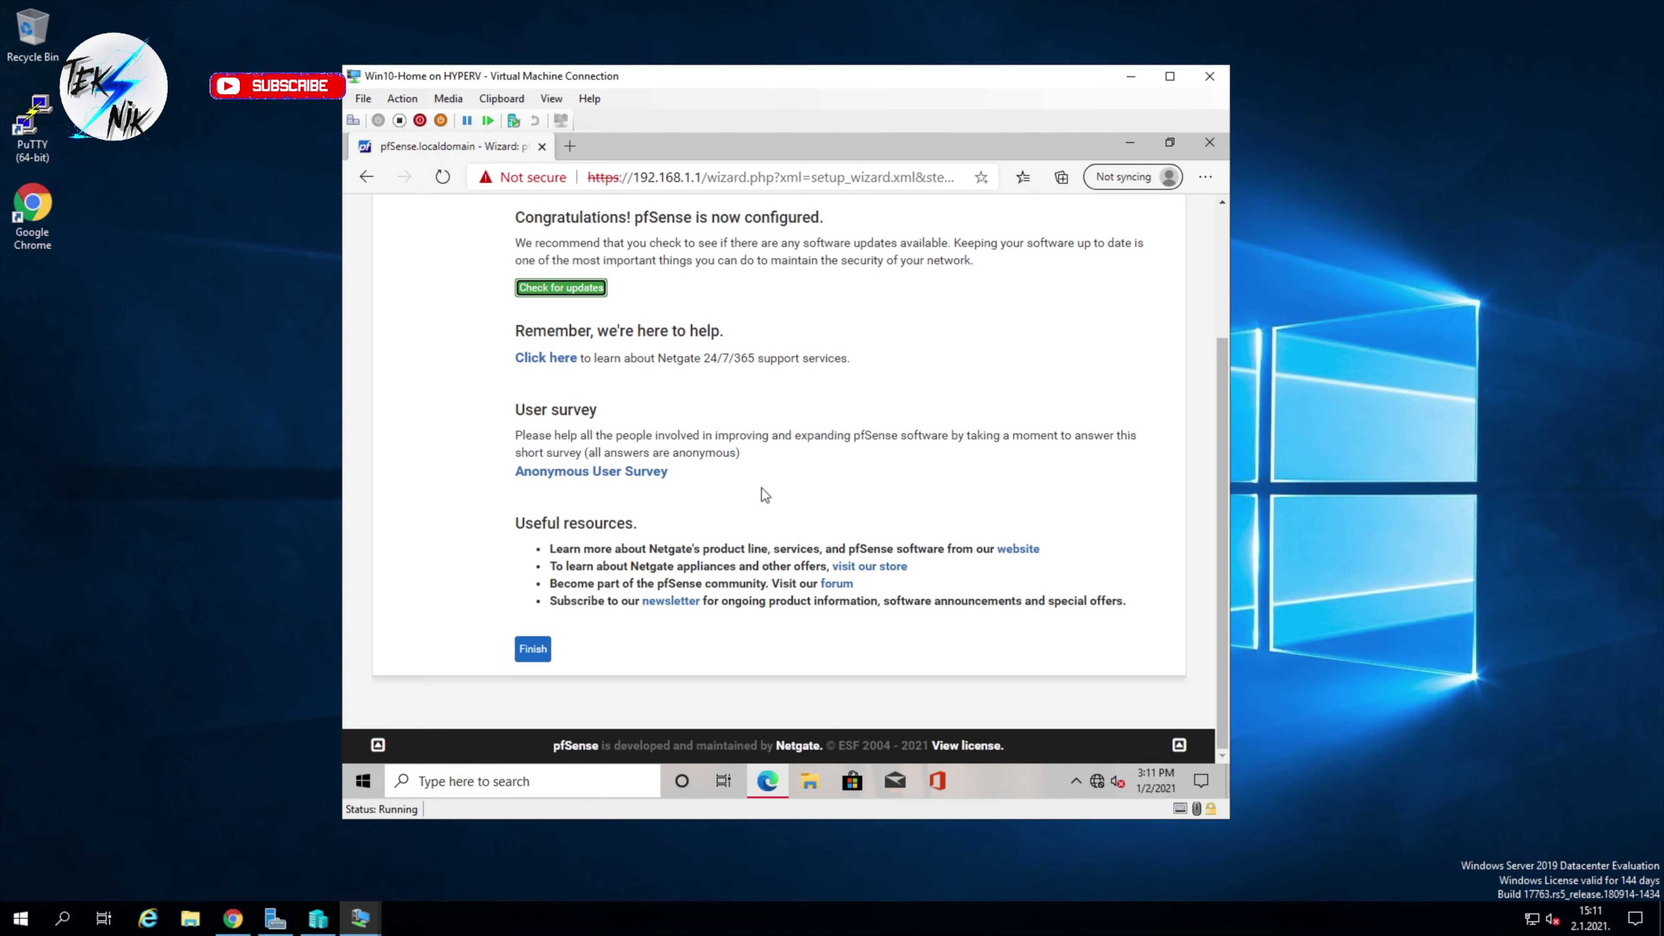
left_click(532, 649)
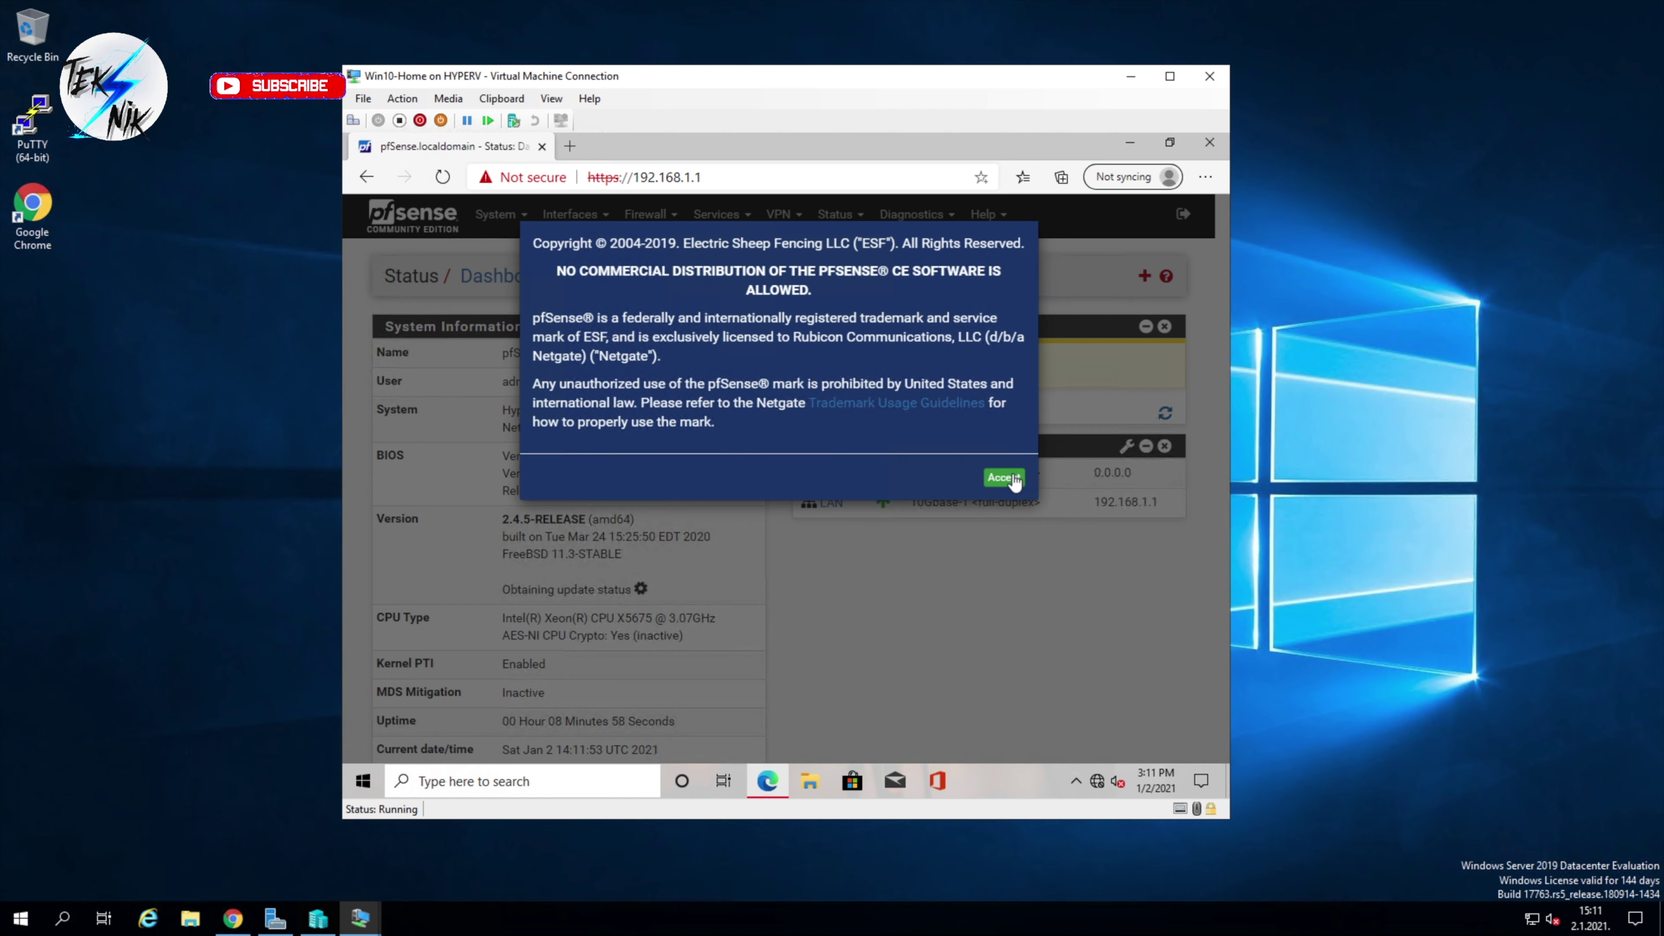
Step: Accept the copyright notice, then open and close the Available widgets panel
left_click(1014, 480)
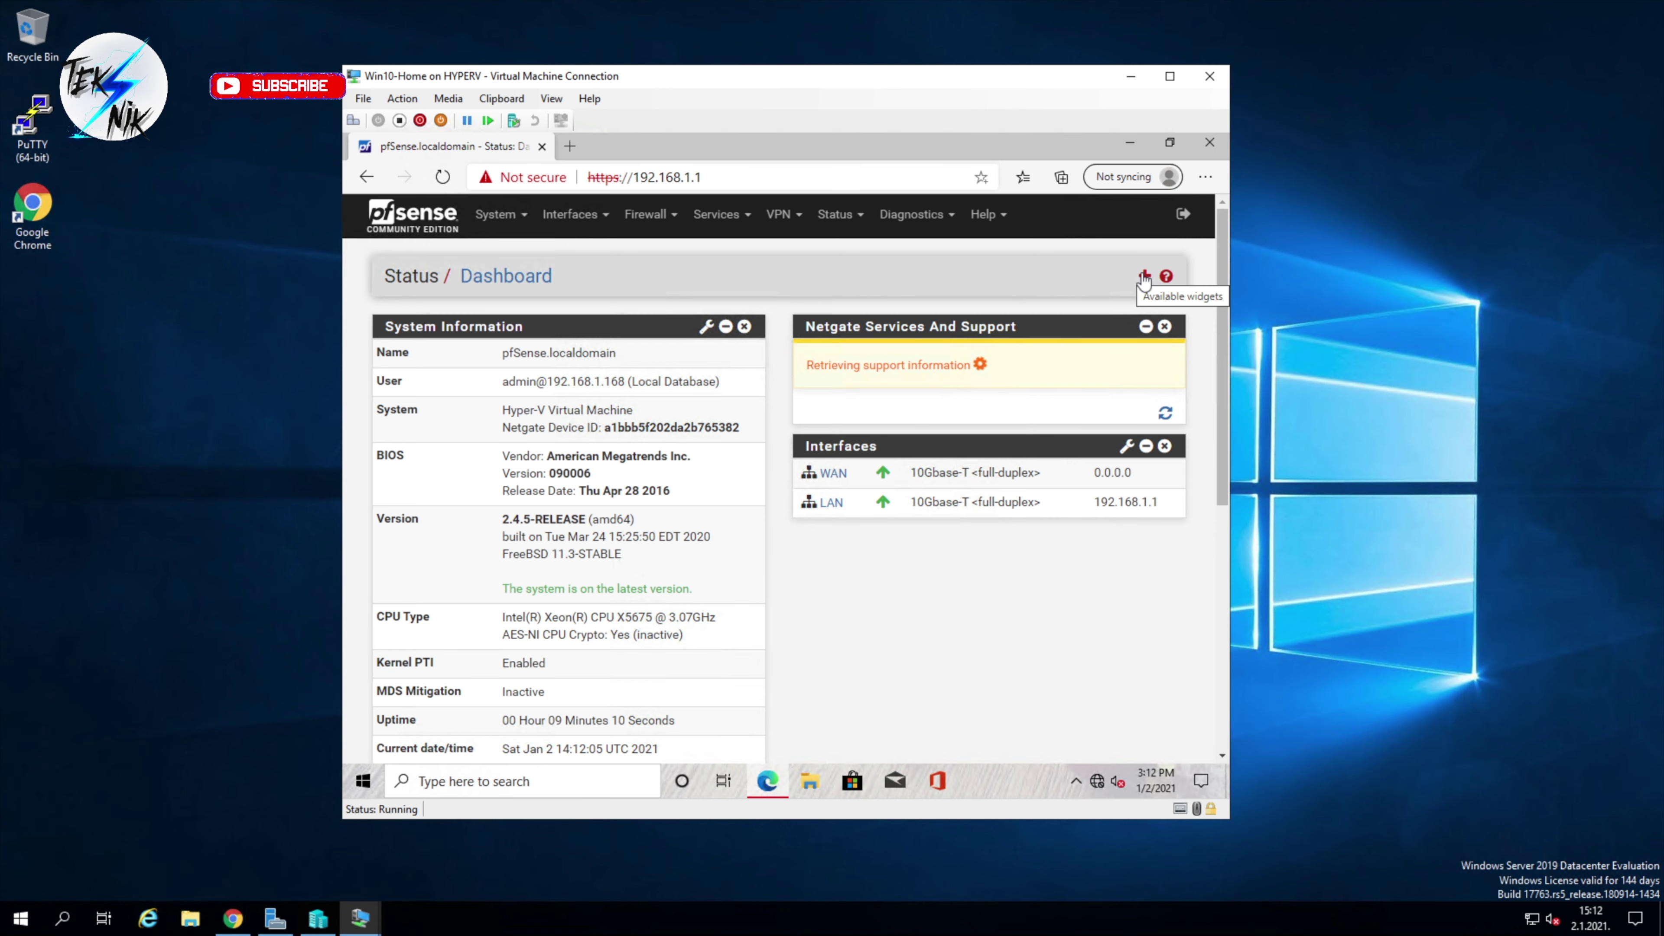
left_click(1144, 276)
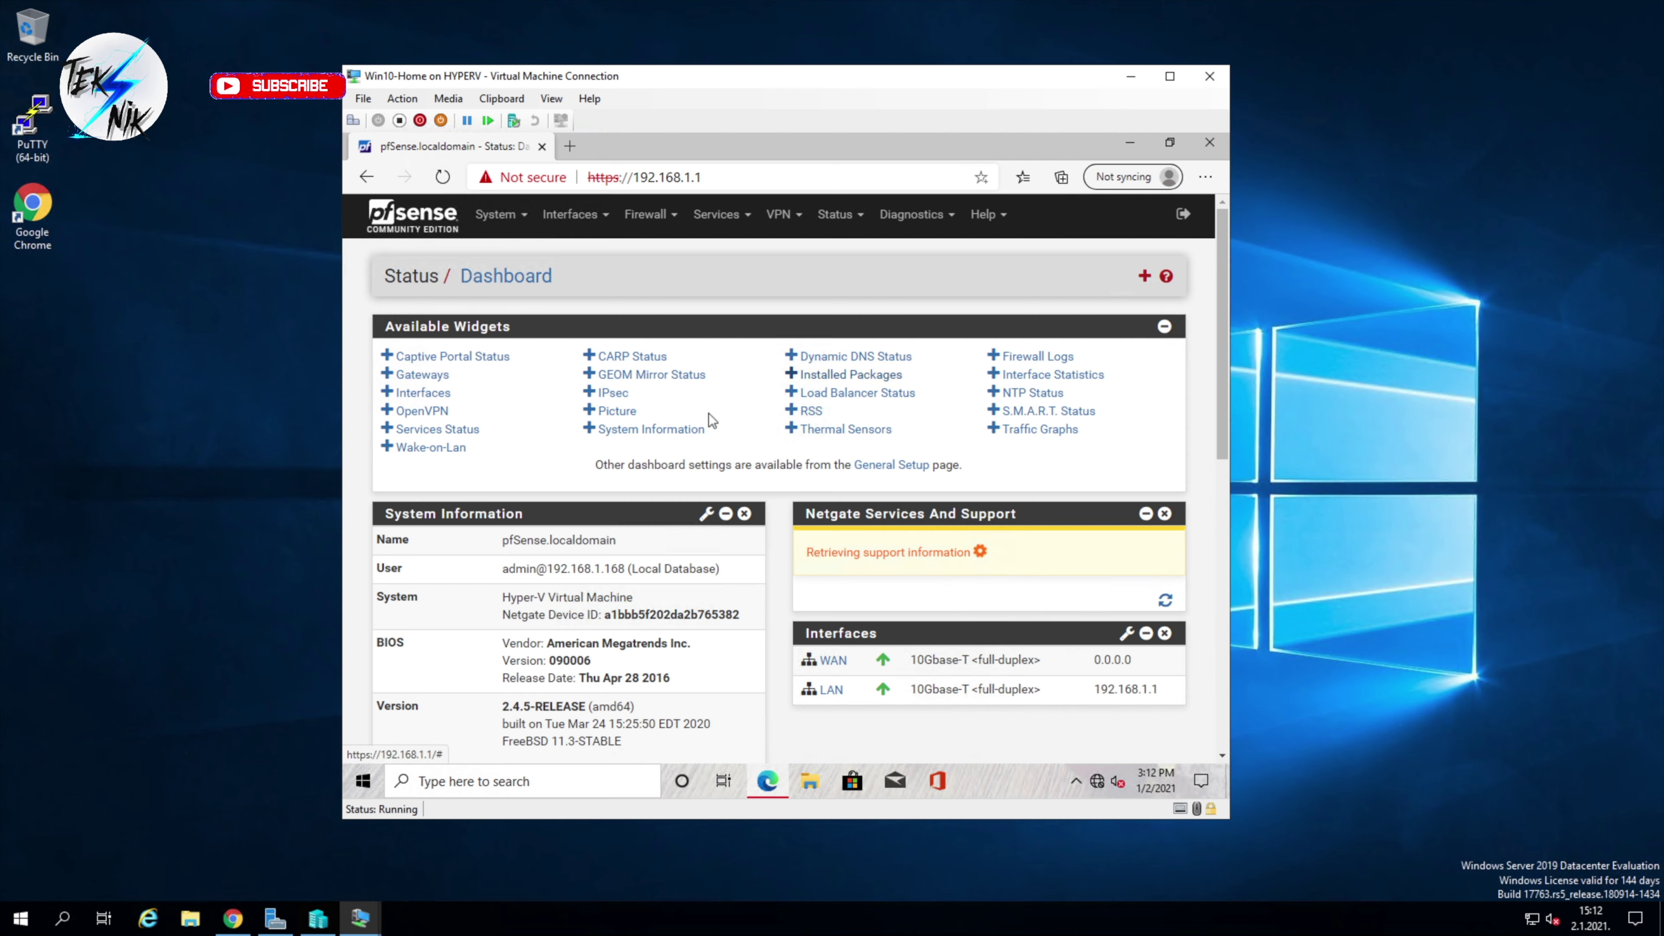
scroll(914, 689, "down", 8)
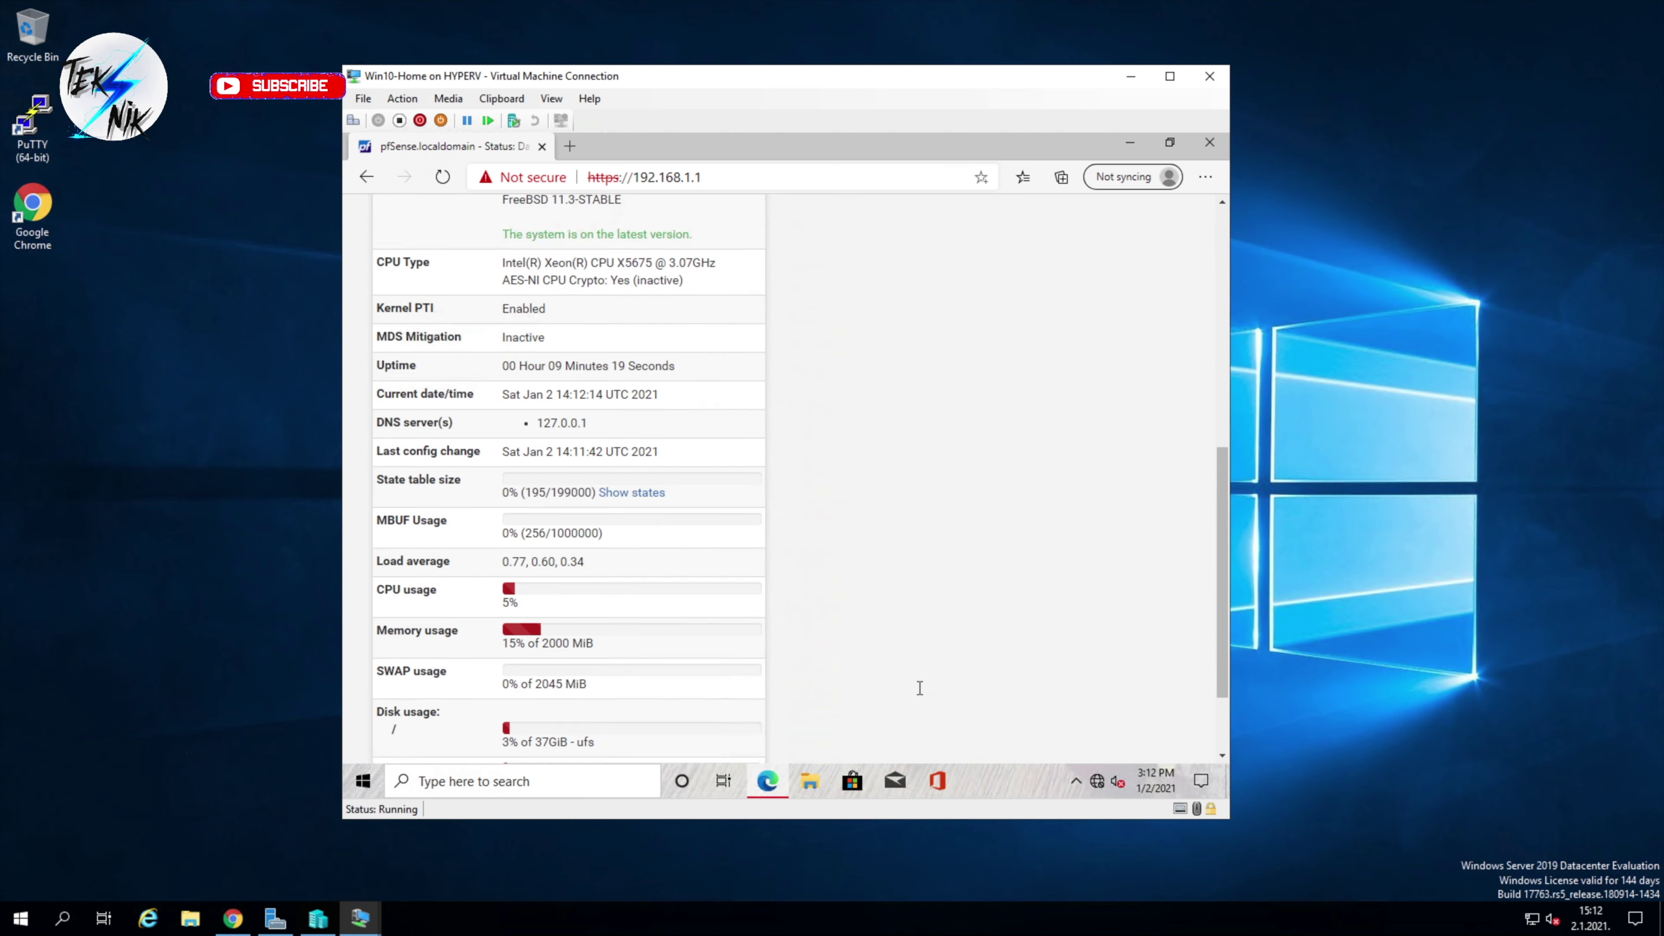
scroll(876, 690, "up", 8)
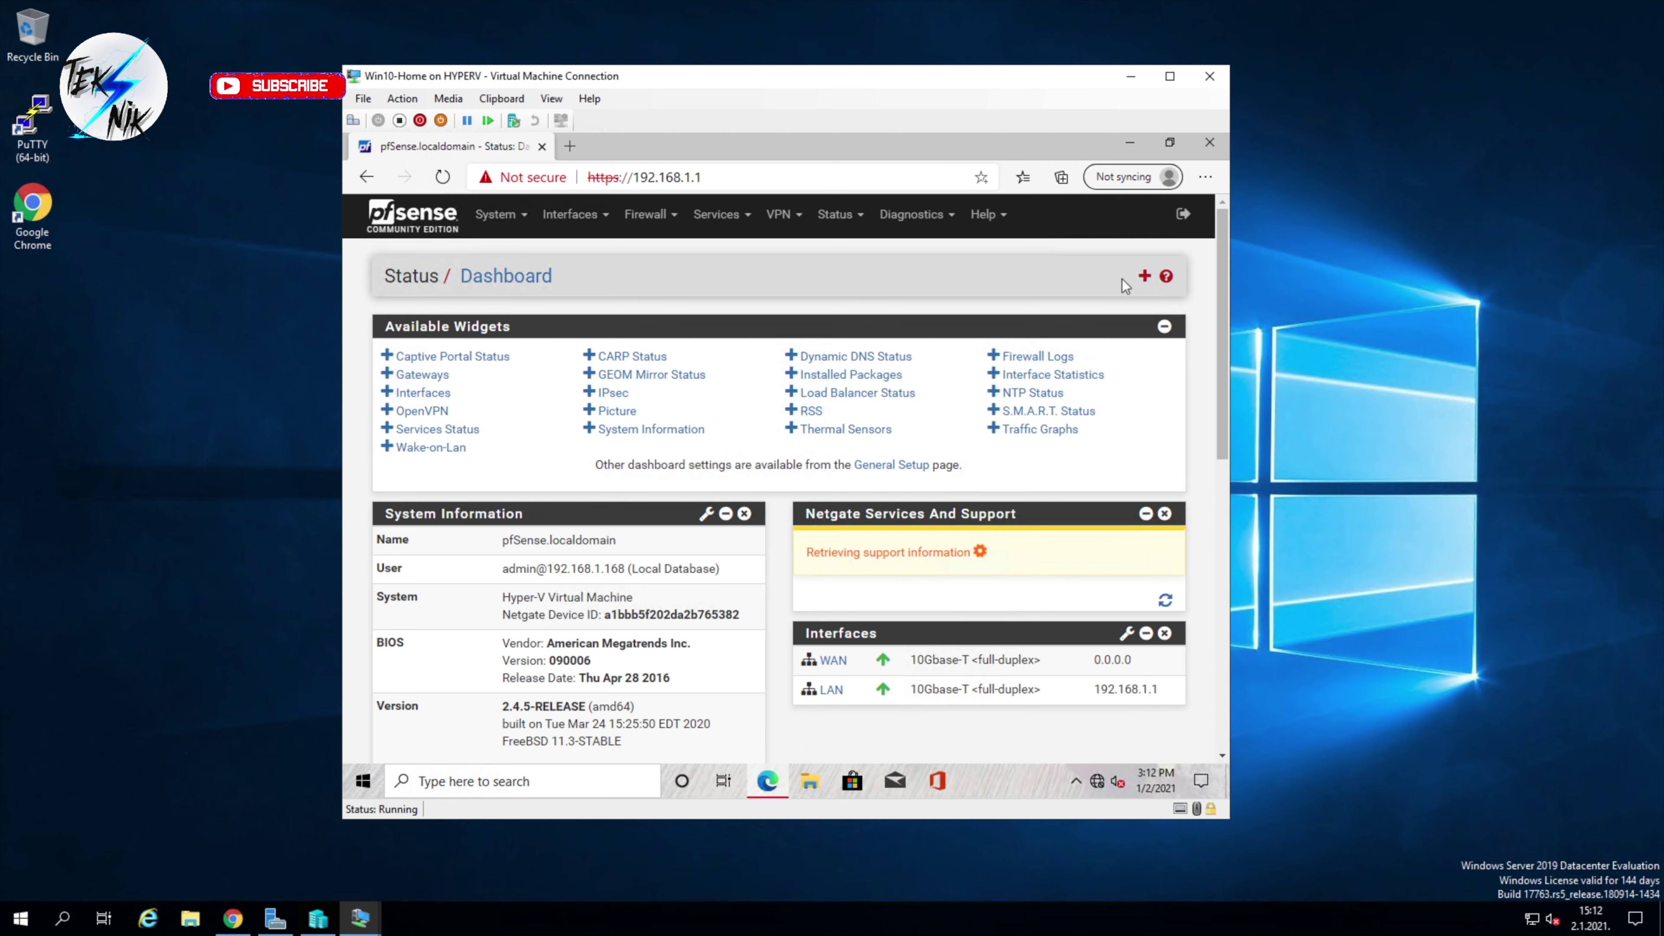
left_click(1143, 279)
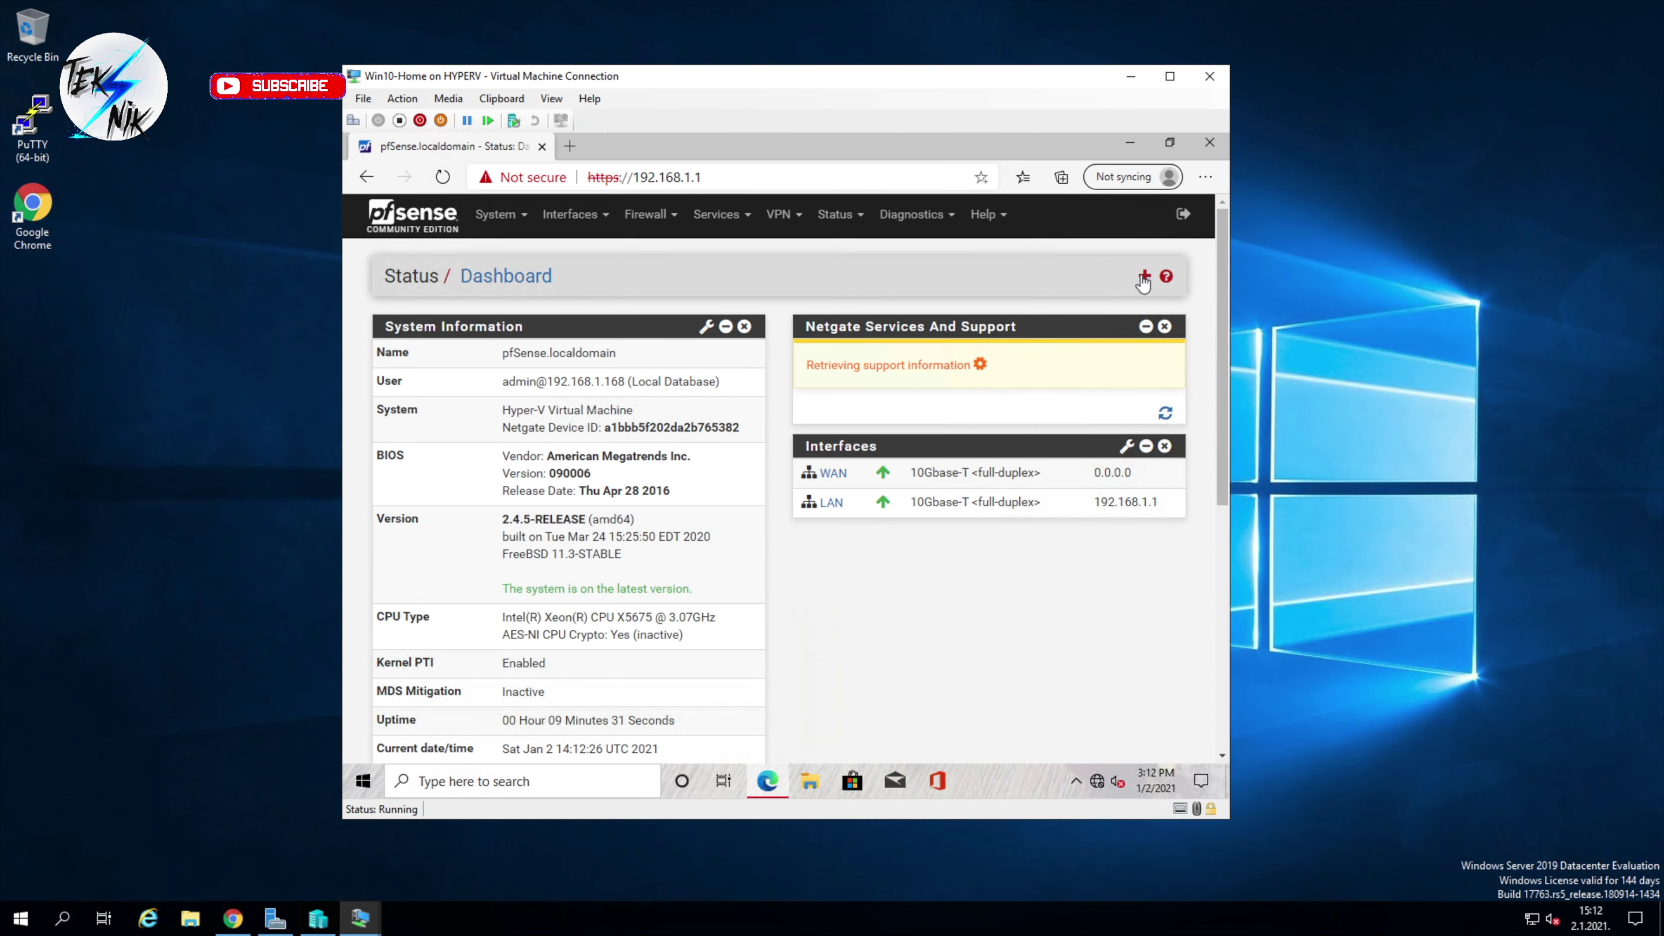
Step: Go to Firewall > Rules and switch from the LAN tab to the Floating tab
left_click(646, 215)
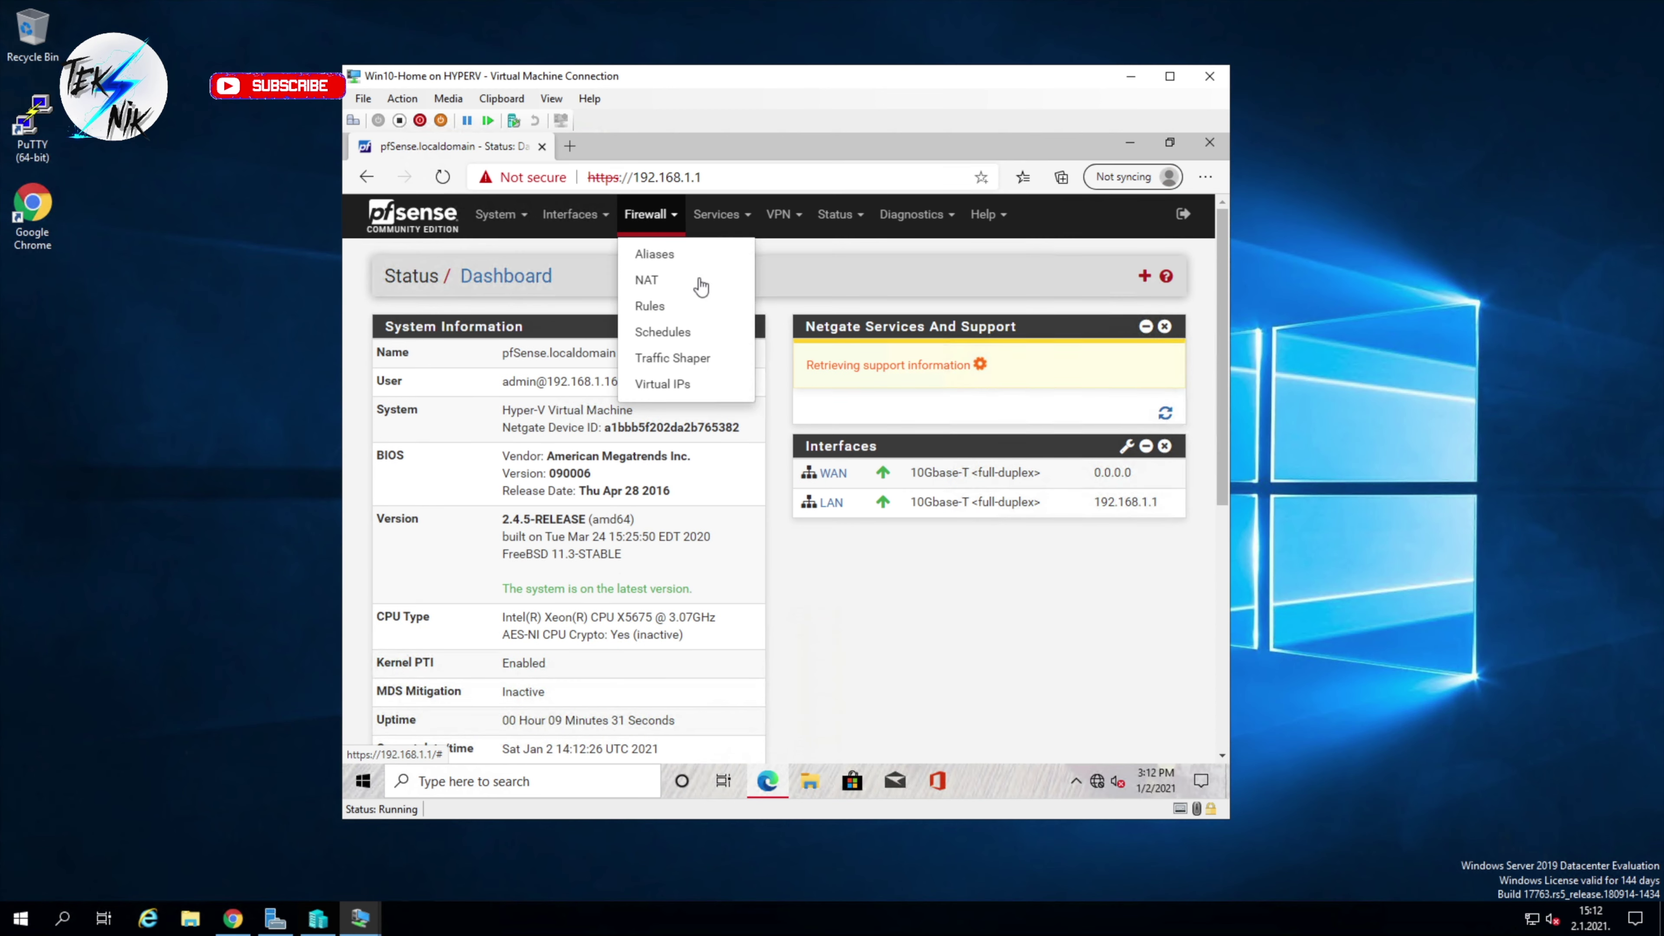
left_click(650, 306)
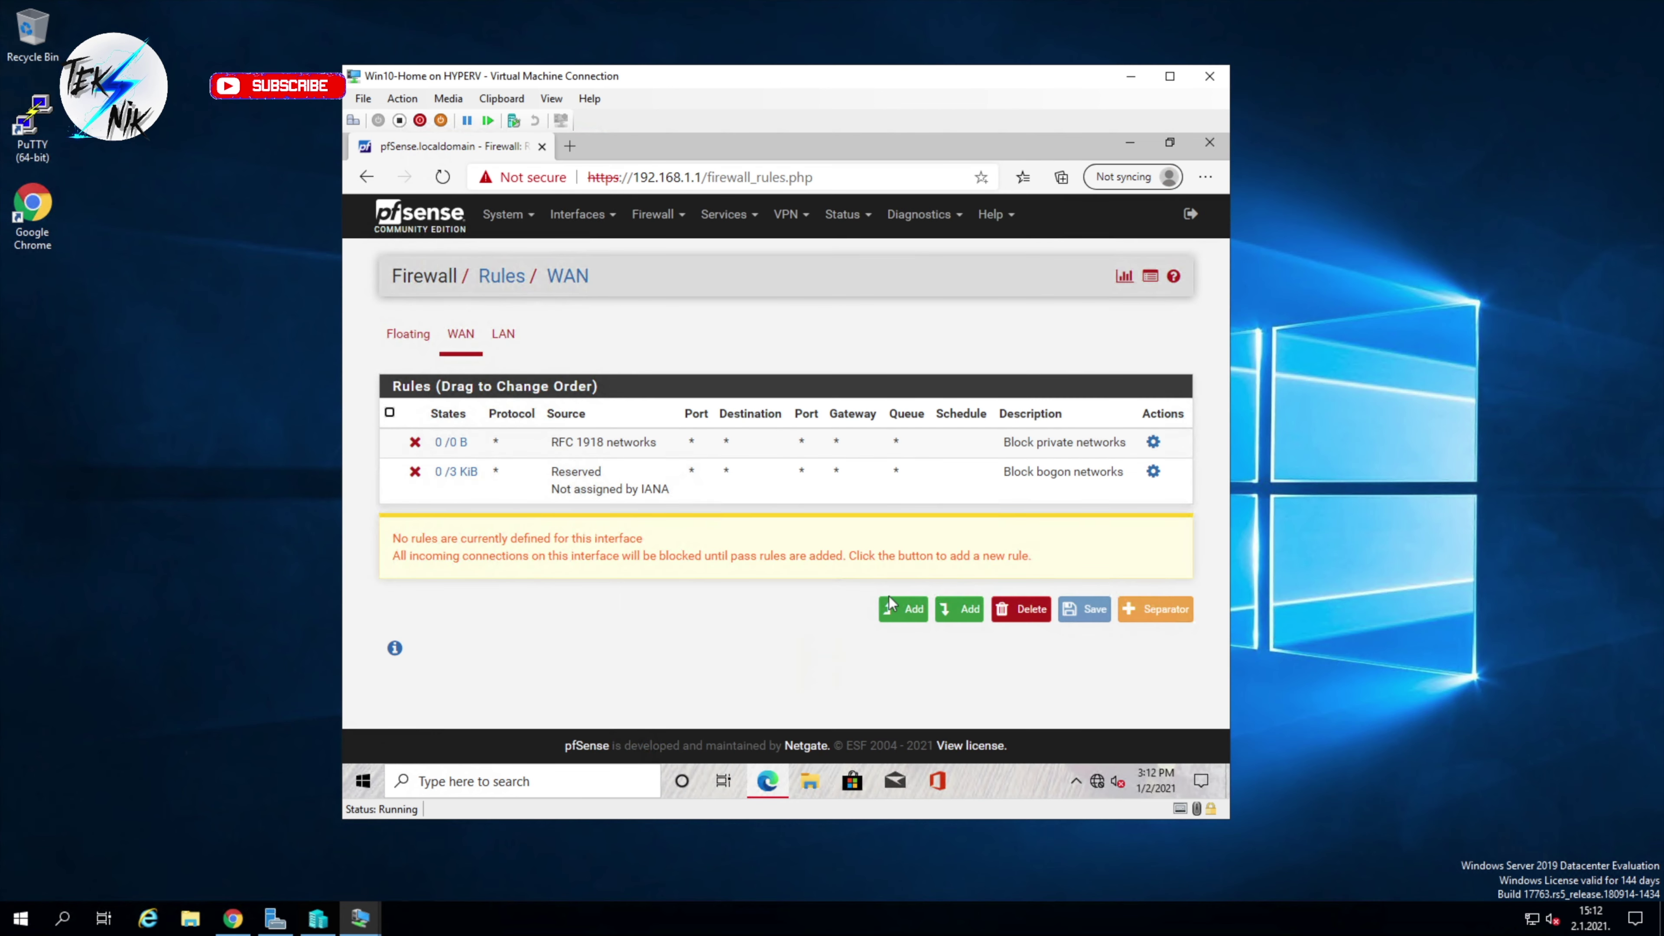
left_click(532, 336)
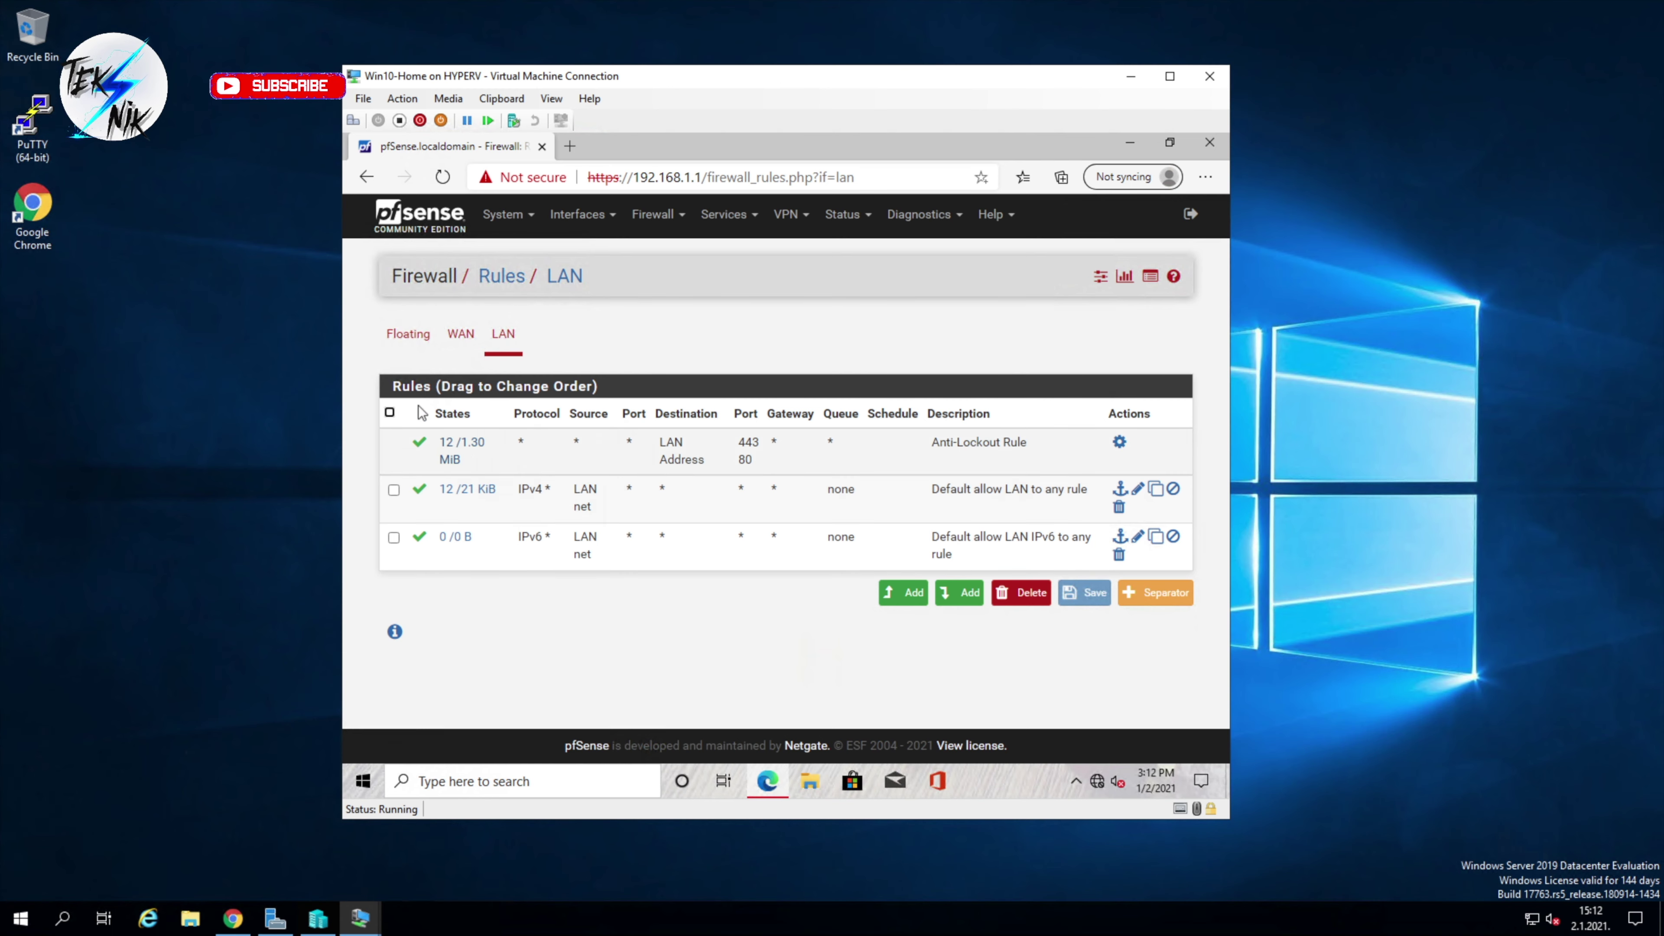
left_click(408, 334)
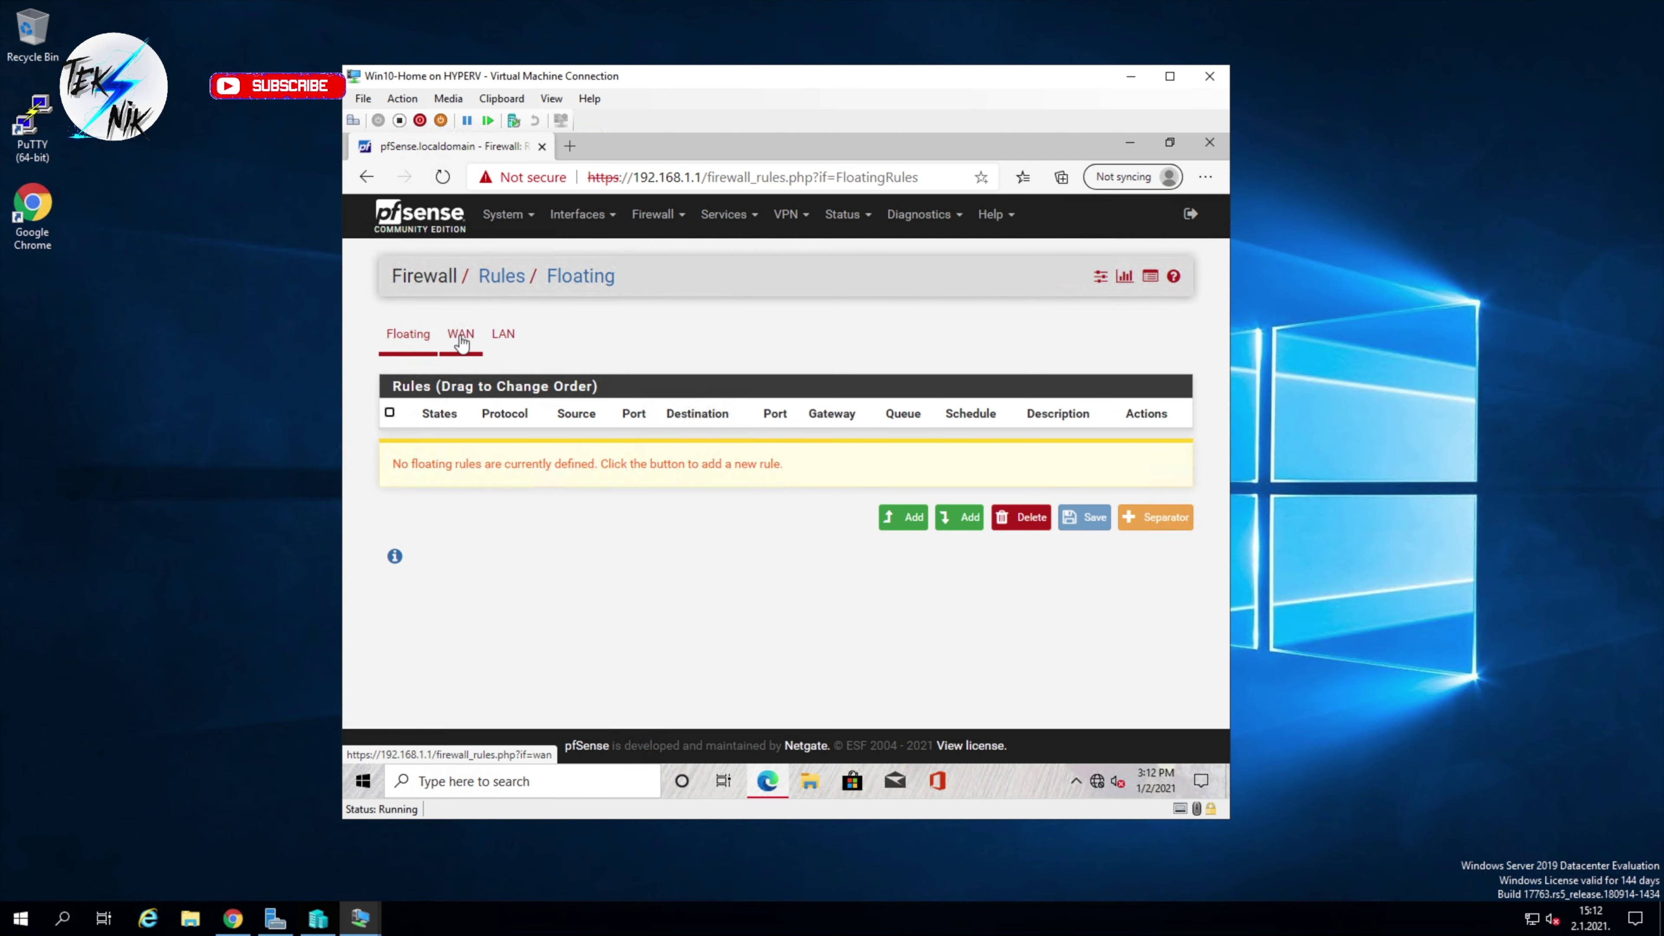
Step: Add a floating rule with action Pass applied to both WAN and LAN interfaces
left_click(904, 518)
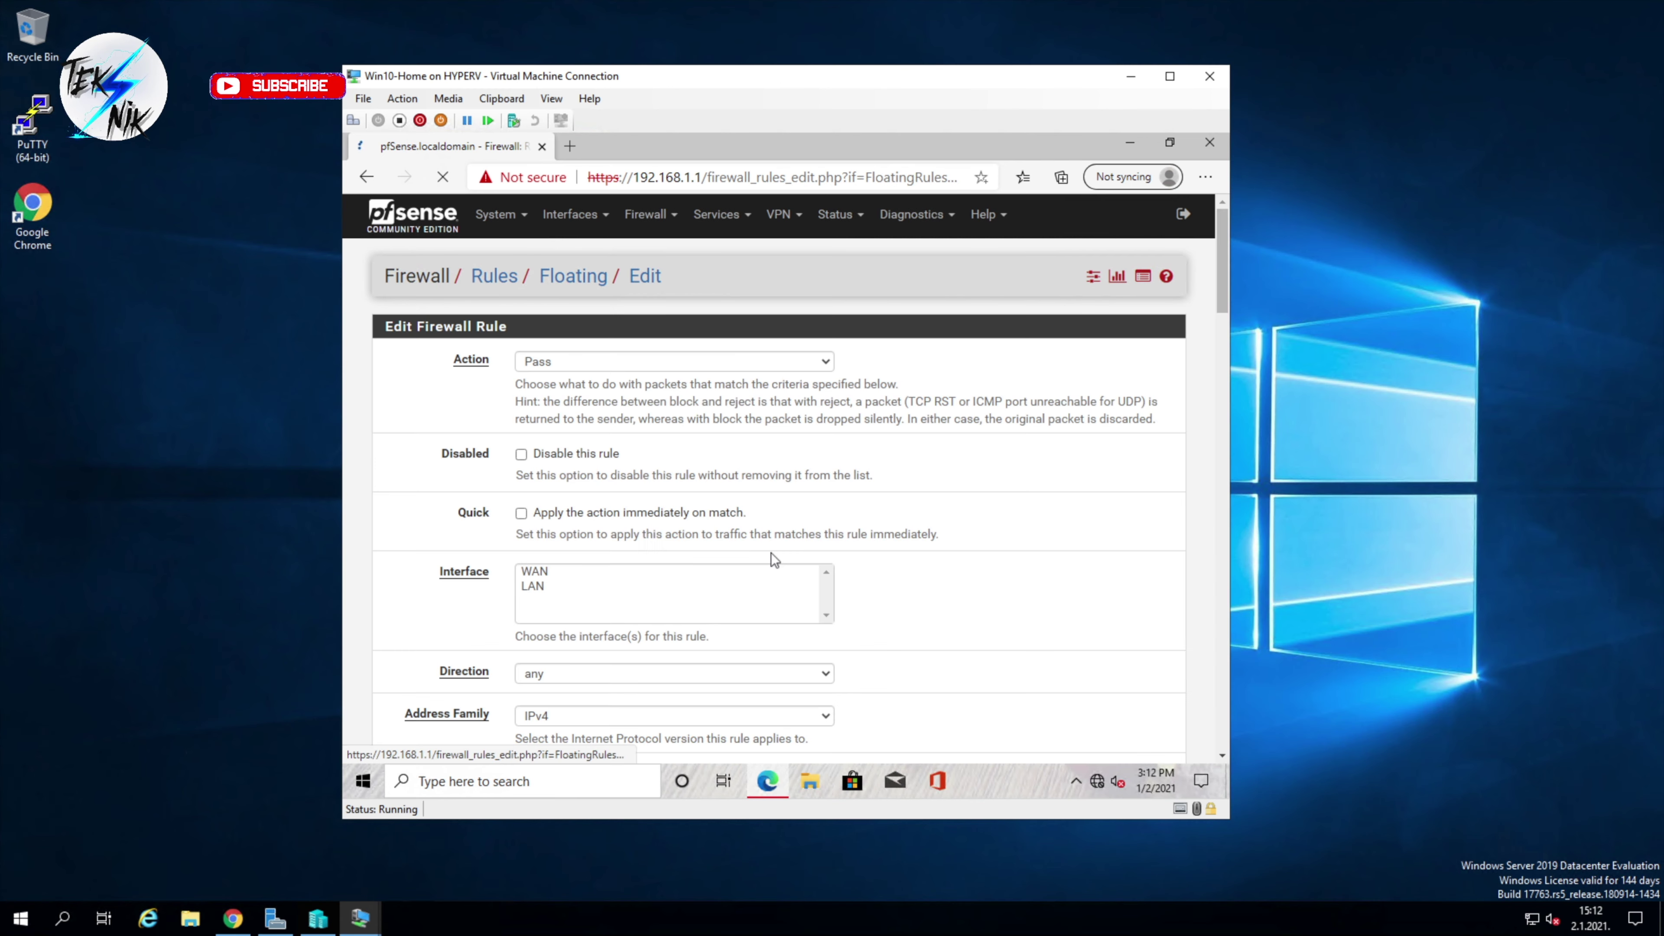
left_click(767, 361)
left_click(767, 360)
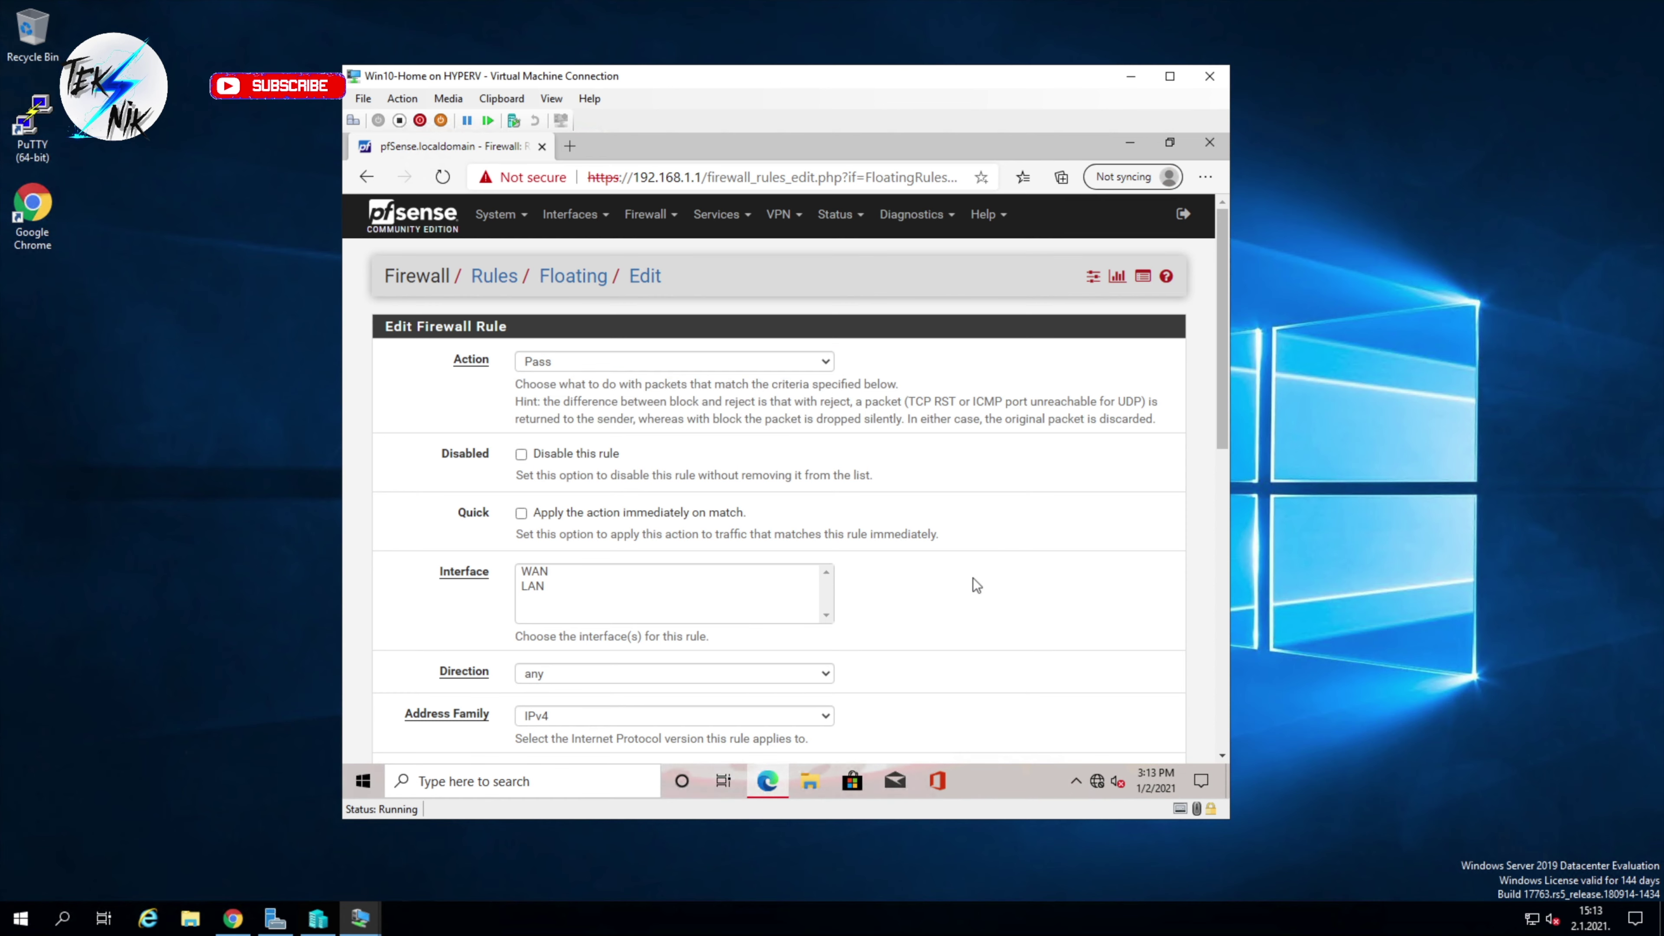
scroll(973, 578, "down", 5)
scroll(872, 349, "up", 5)
left_click(544, 586)
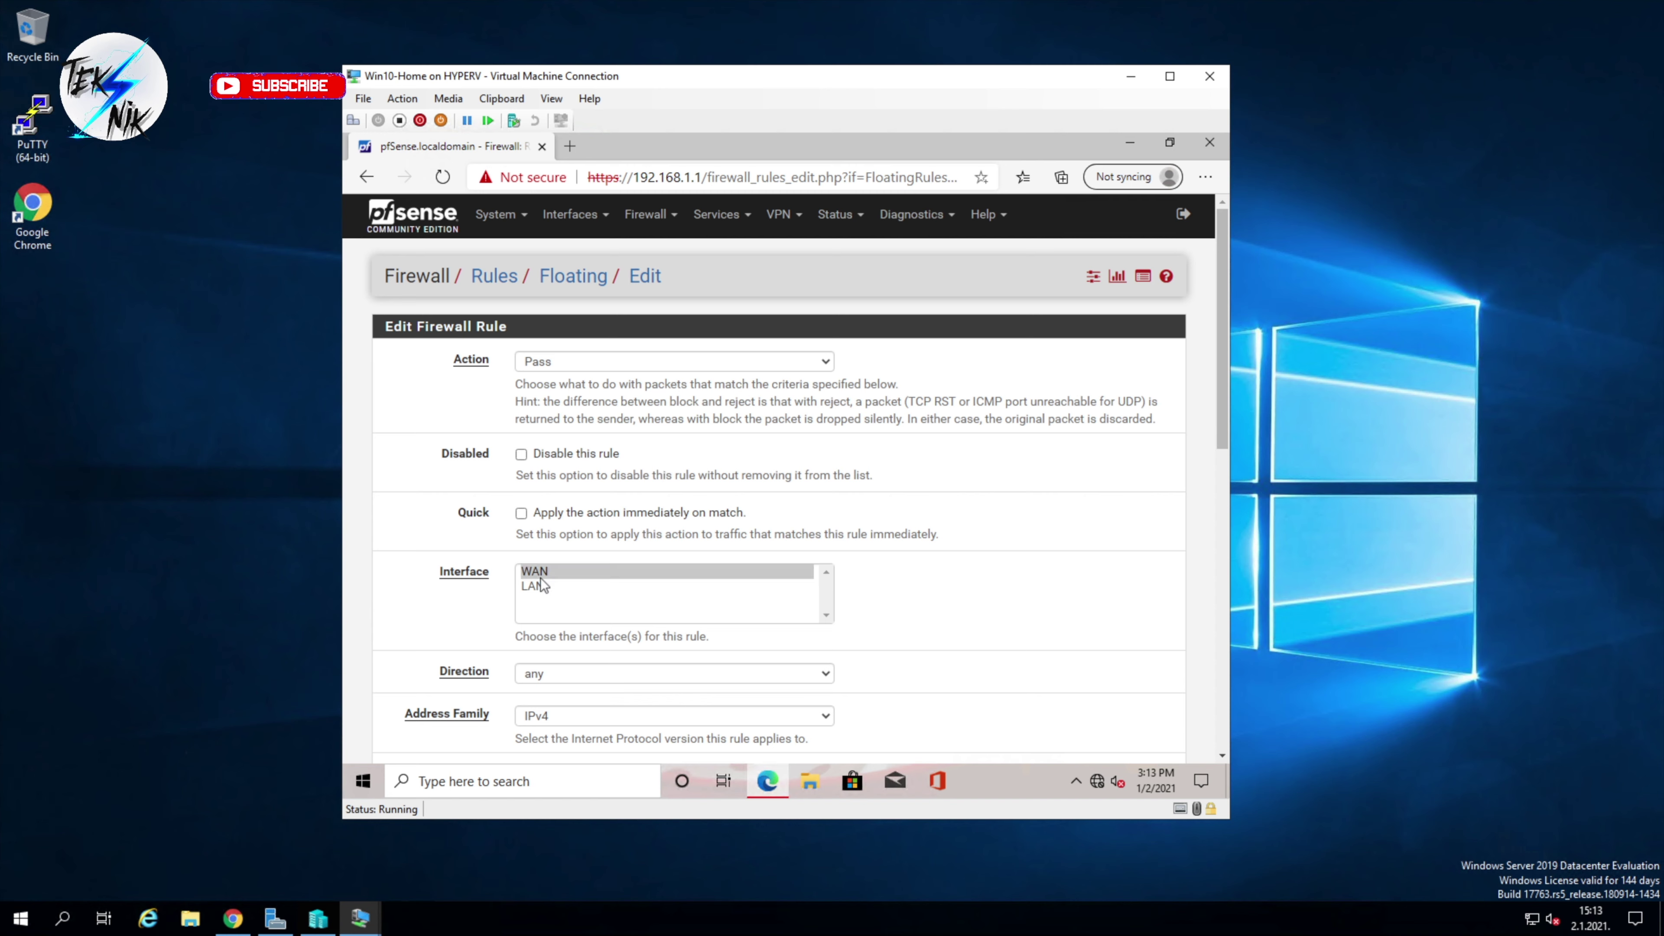
left_click_drag(544, 575, 536, 585)
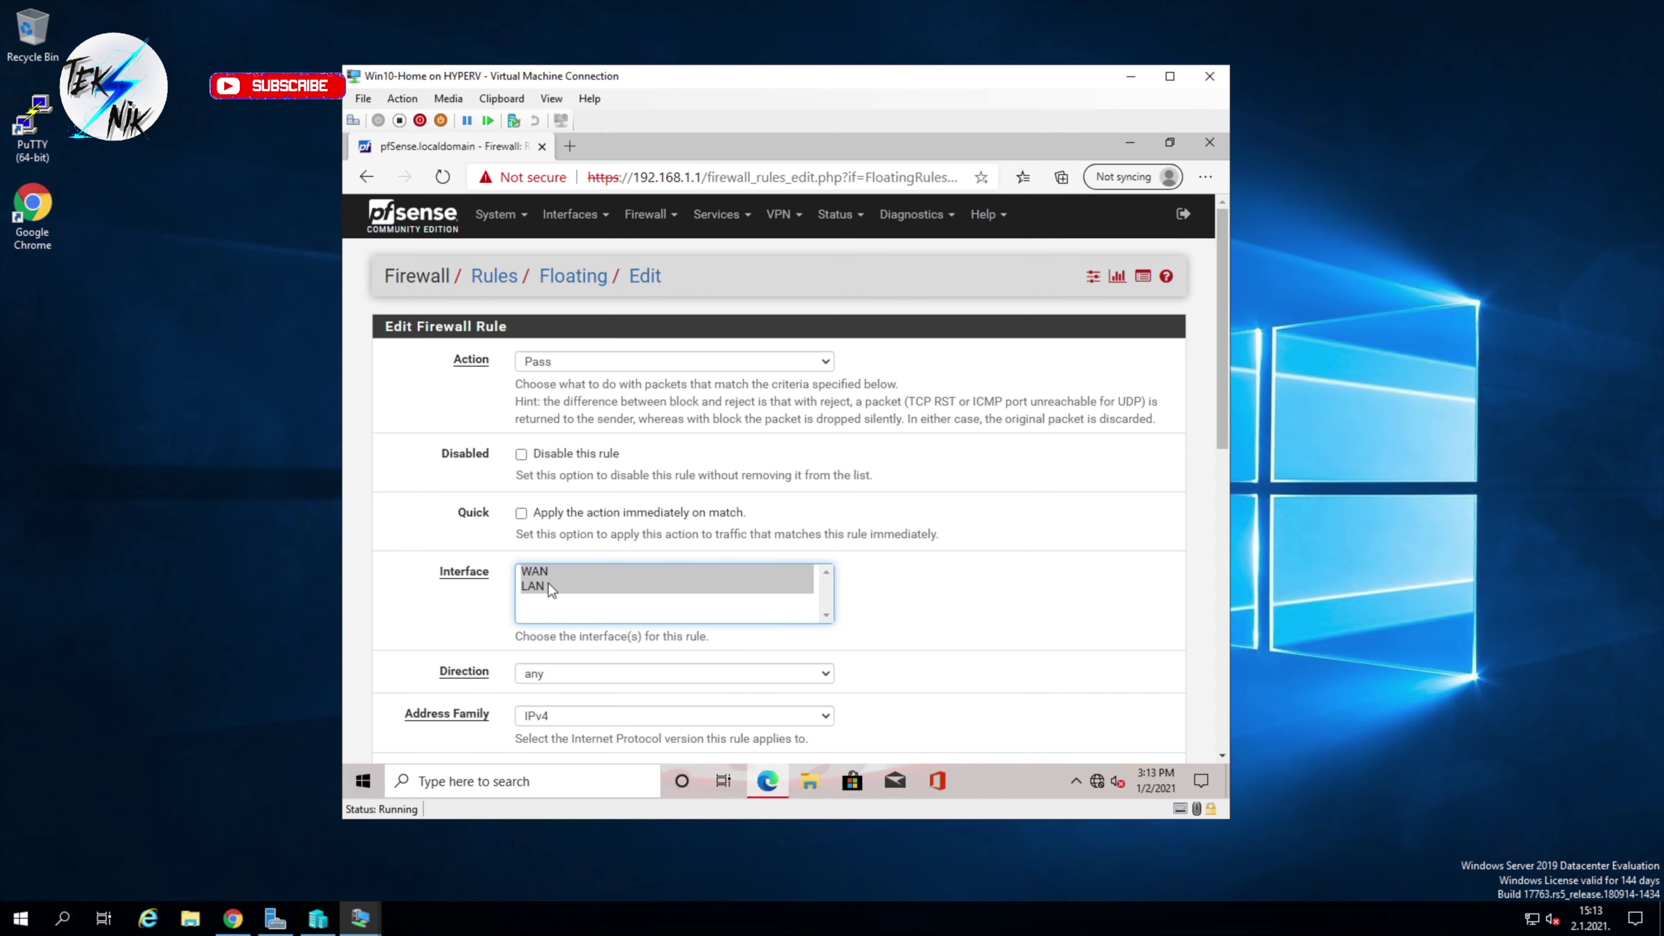
Step: Set the rule's protocol to Any, describe it as 'allow all', and save it
scroll(890, 581, "down", 1)
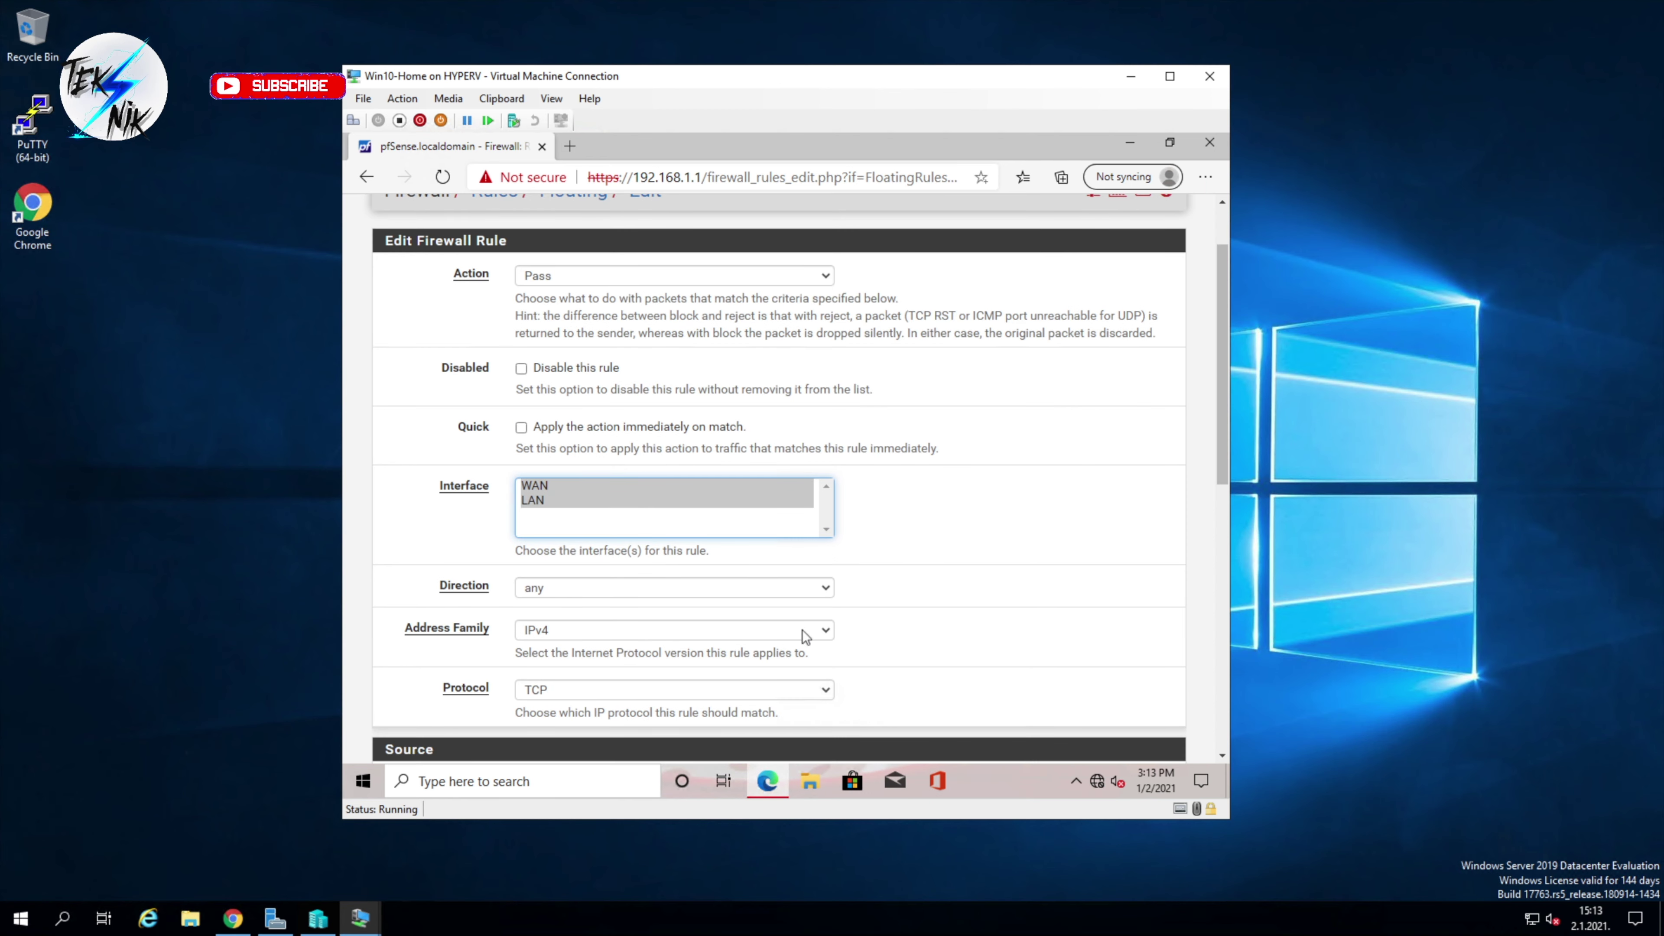
scroll(845, 662, "down", 3)
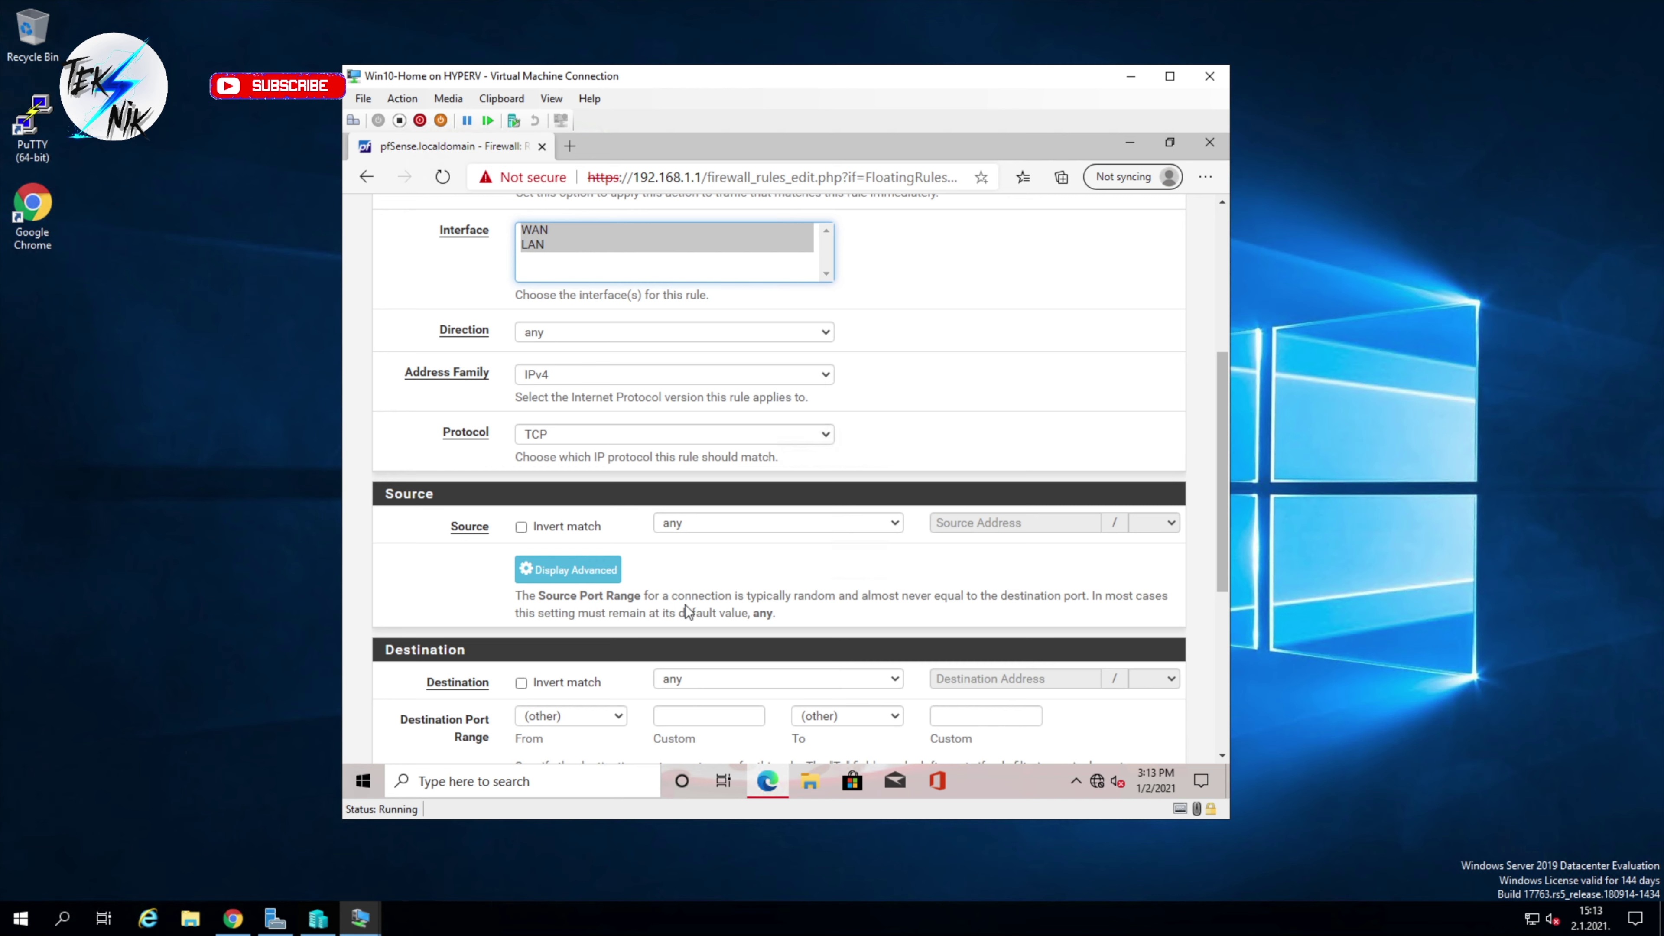
left_click(674, 434)
left_click(720, 452)
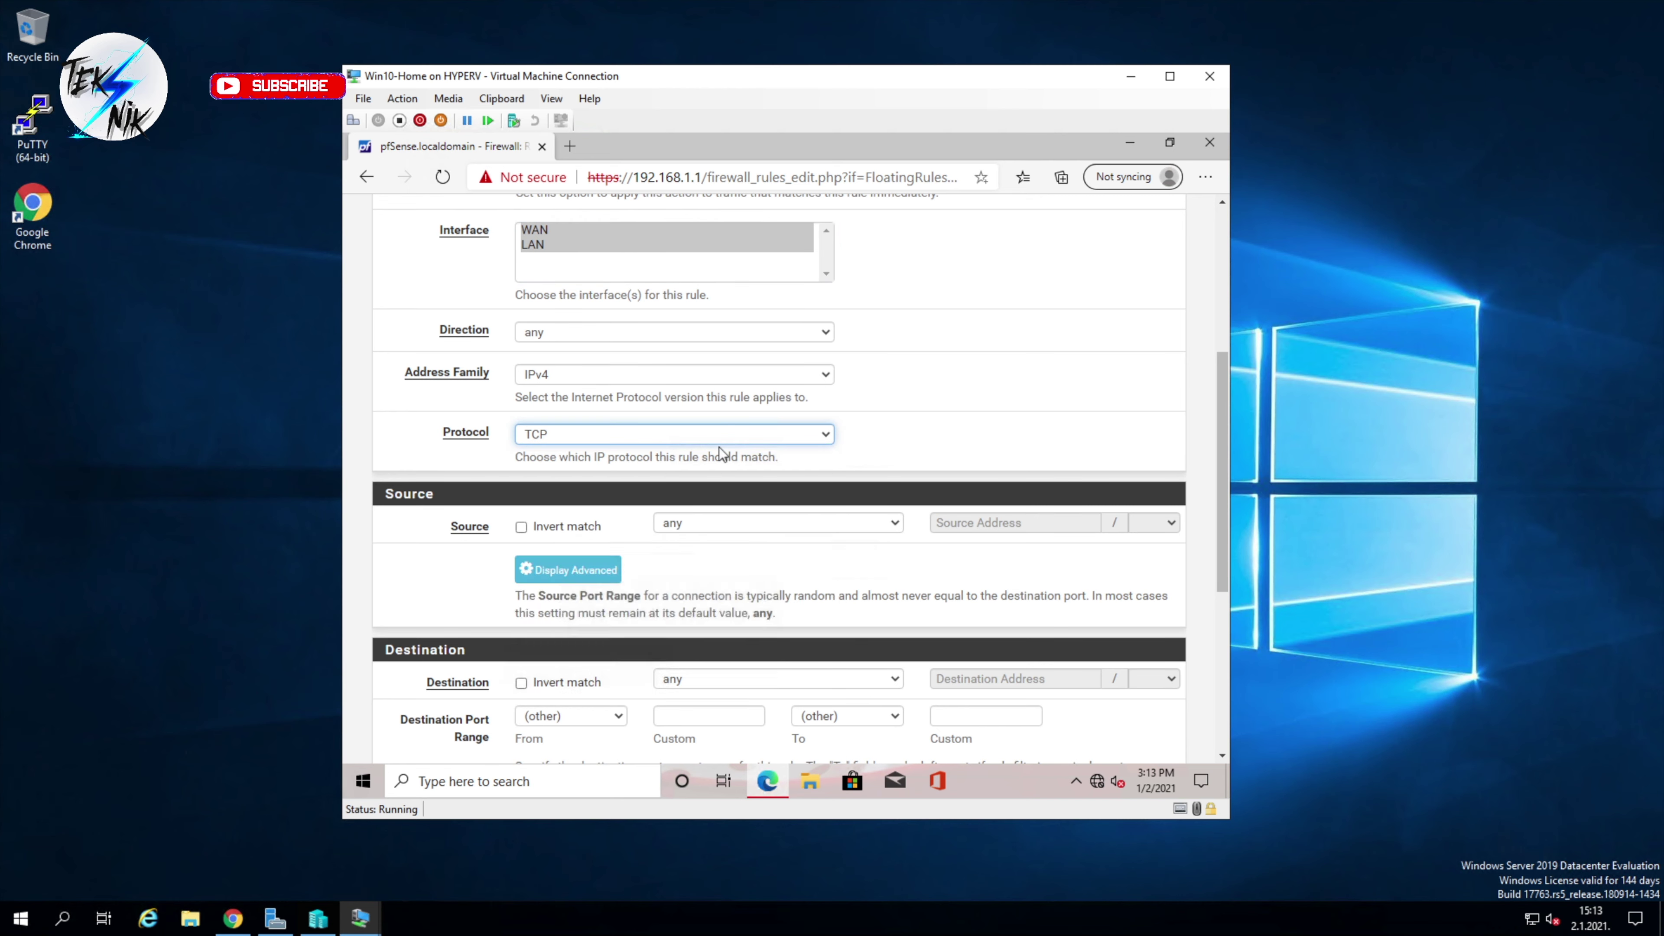
key("Up")
left_click(935, 430)
scroll(935, 427, "down", 3)
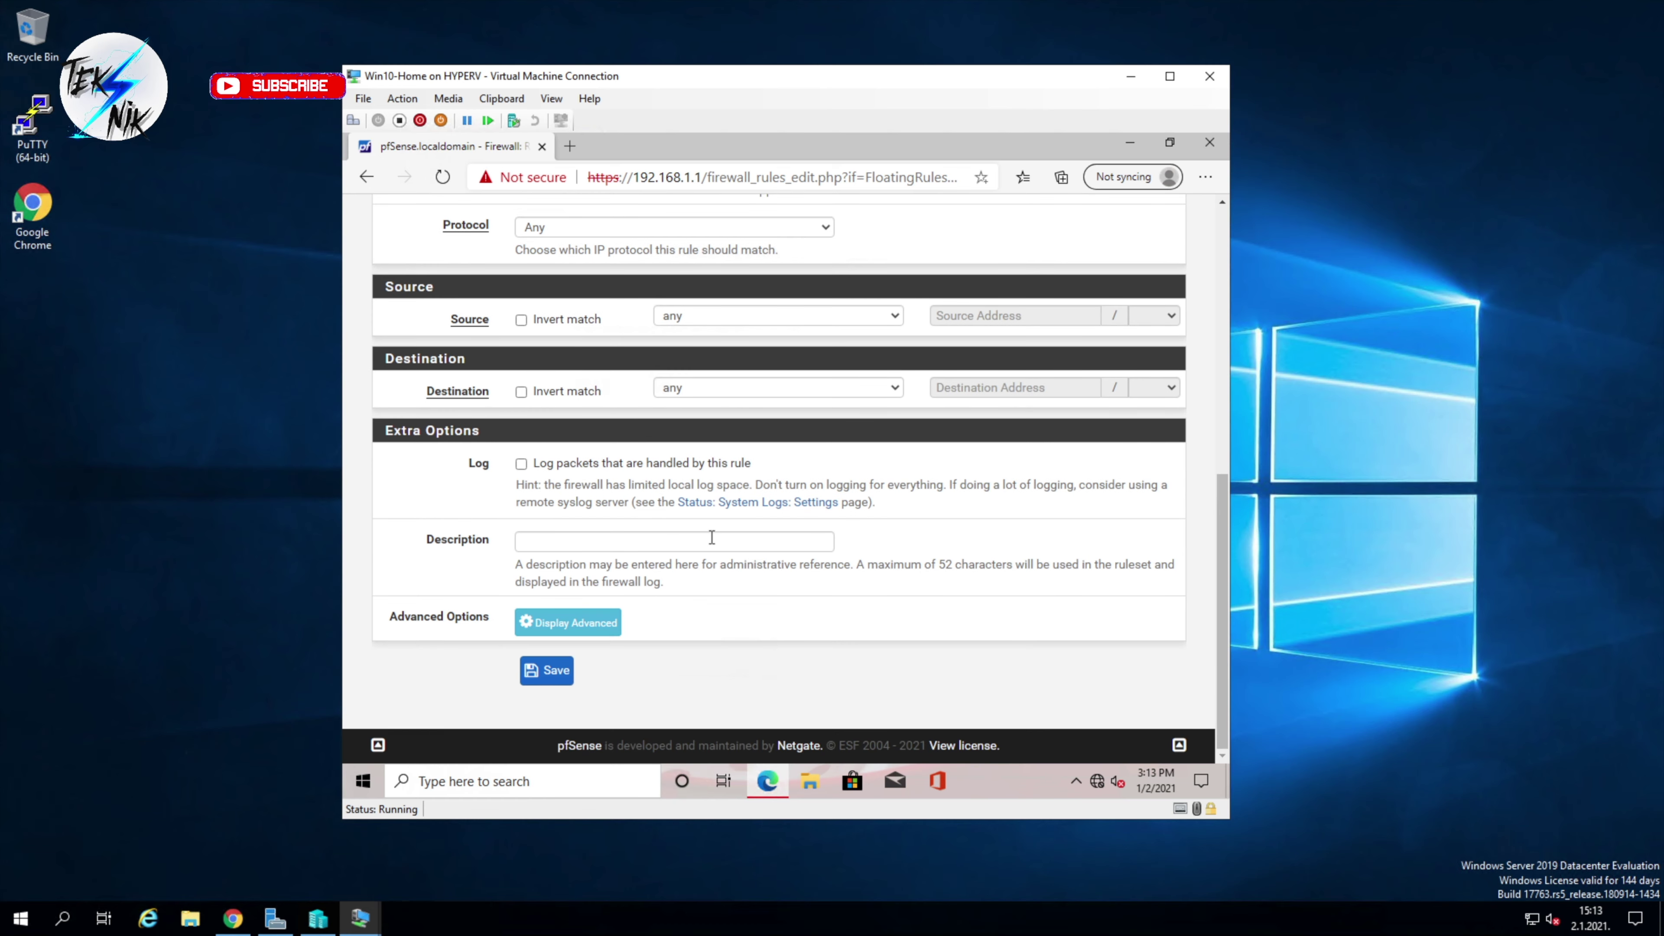
left_click(696, 538)
type("a")
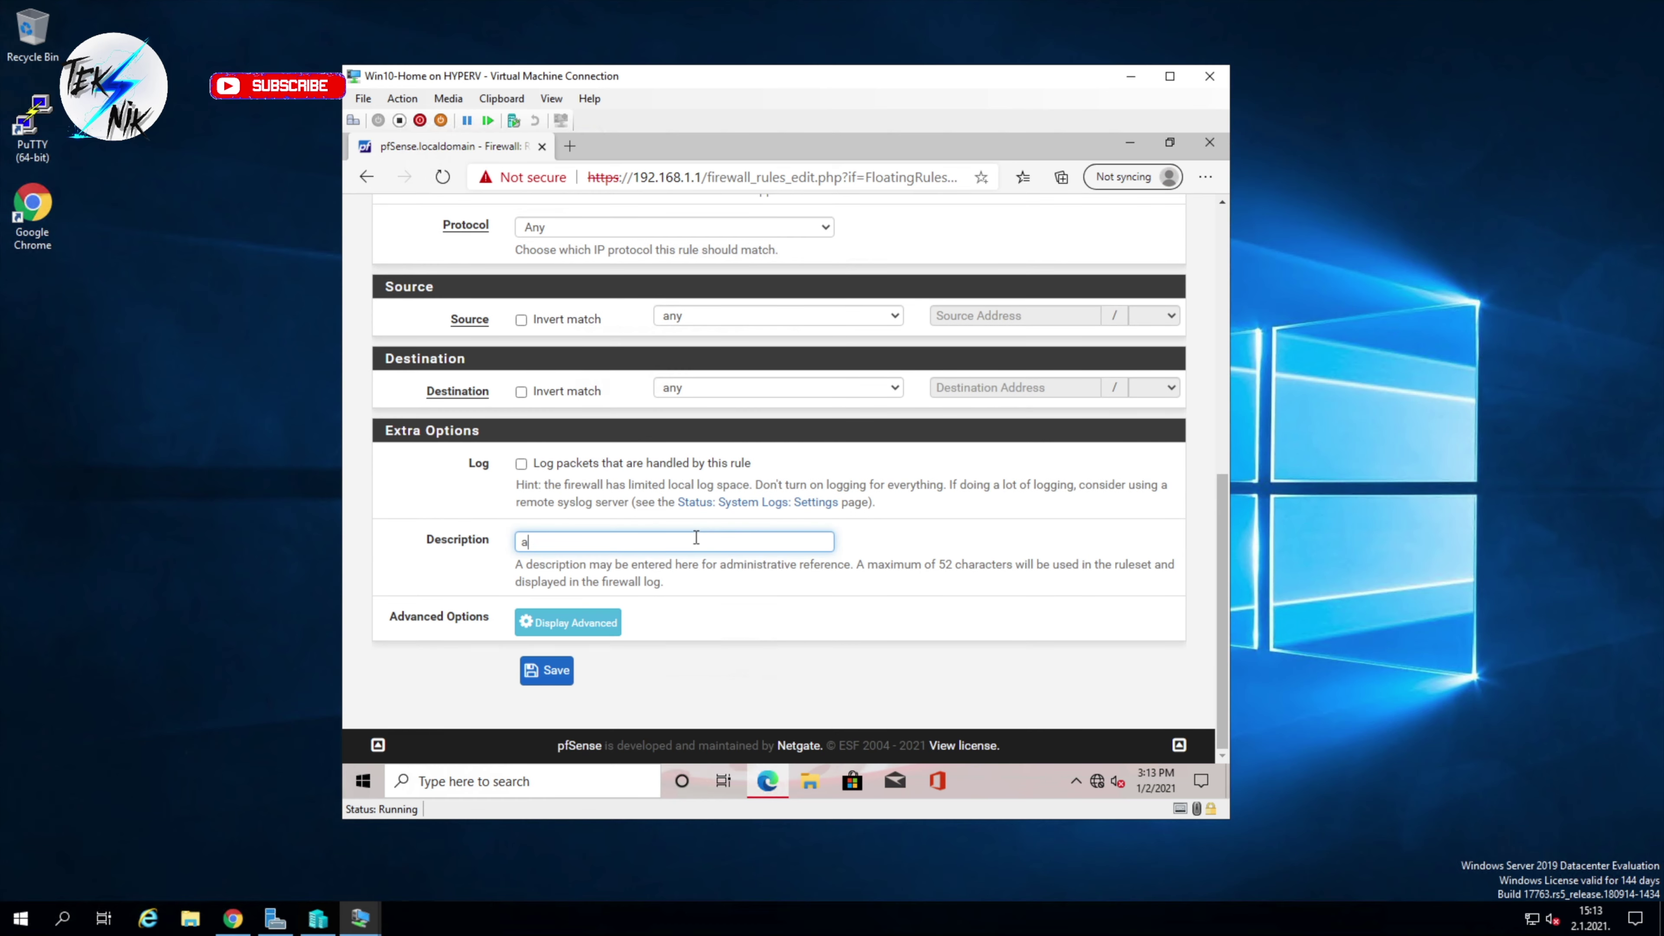
type("llow all")
left_click(545, 672)
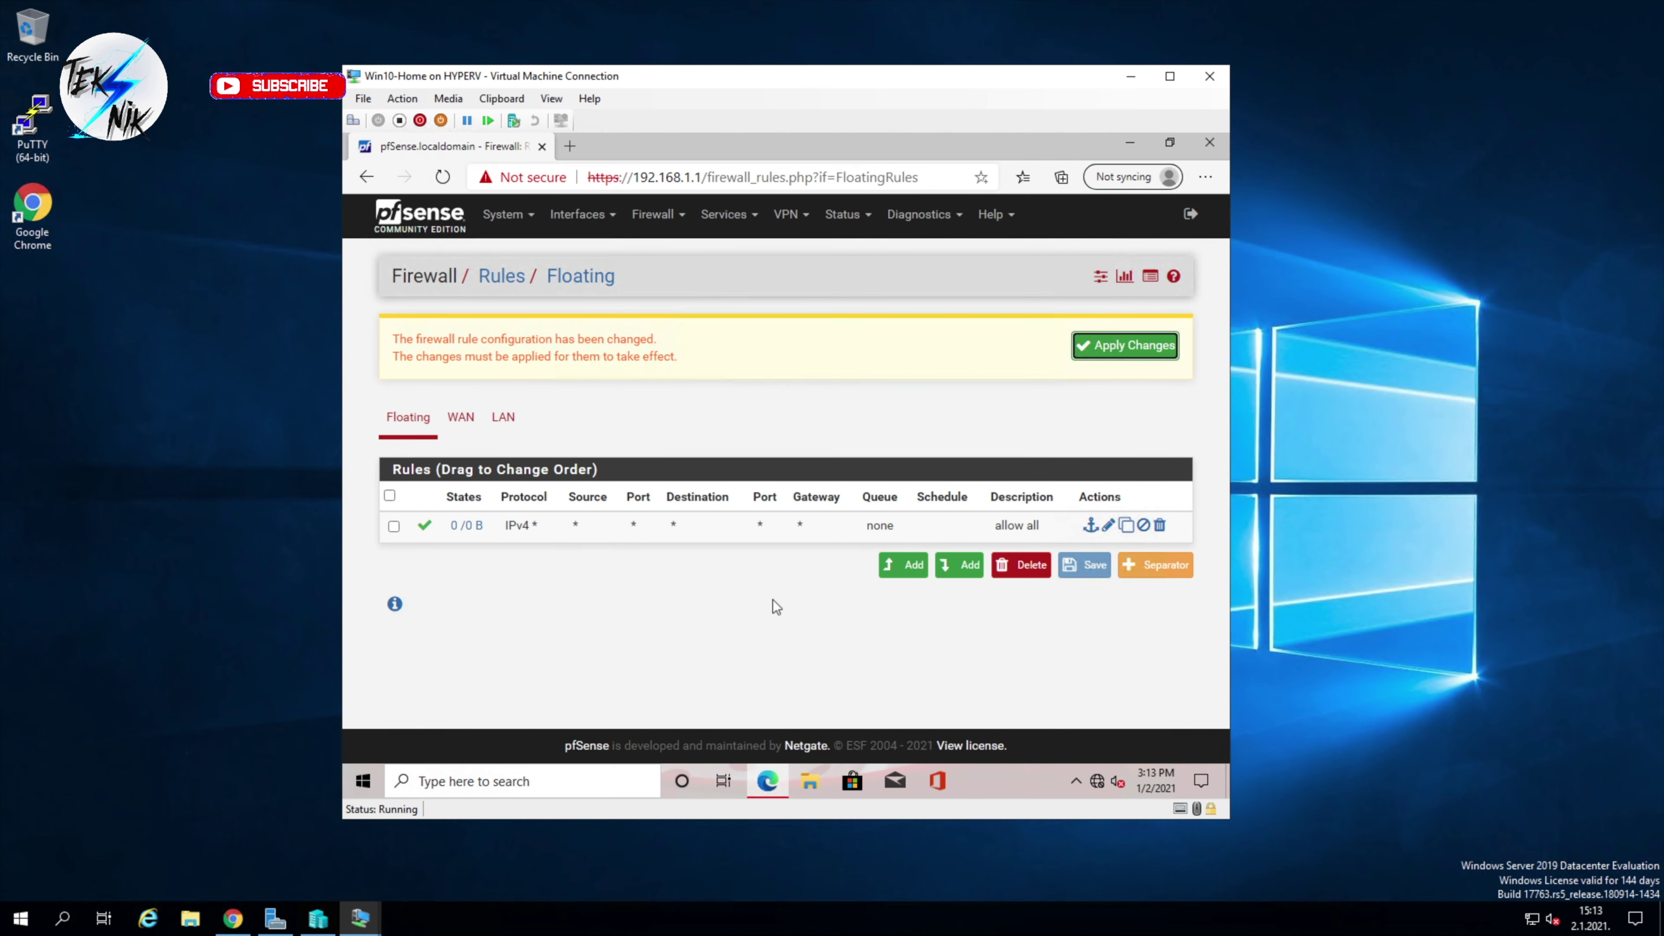
Step: Apply the pending firewall rule changes and return to the Status / Dashboard page
left_click(1139, 349)
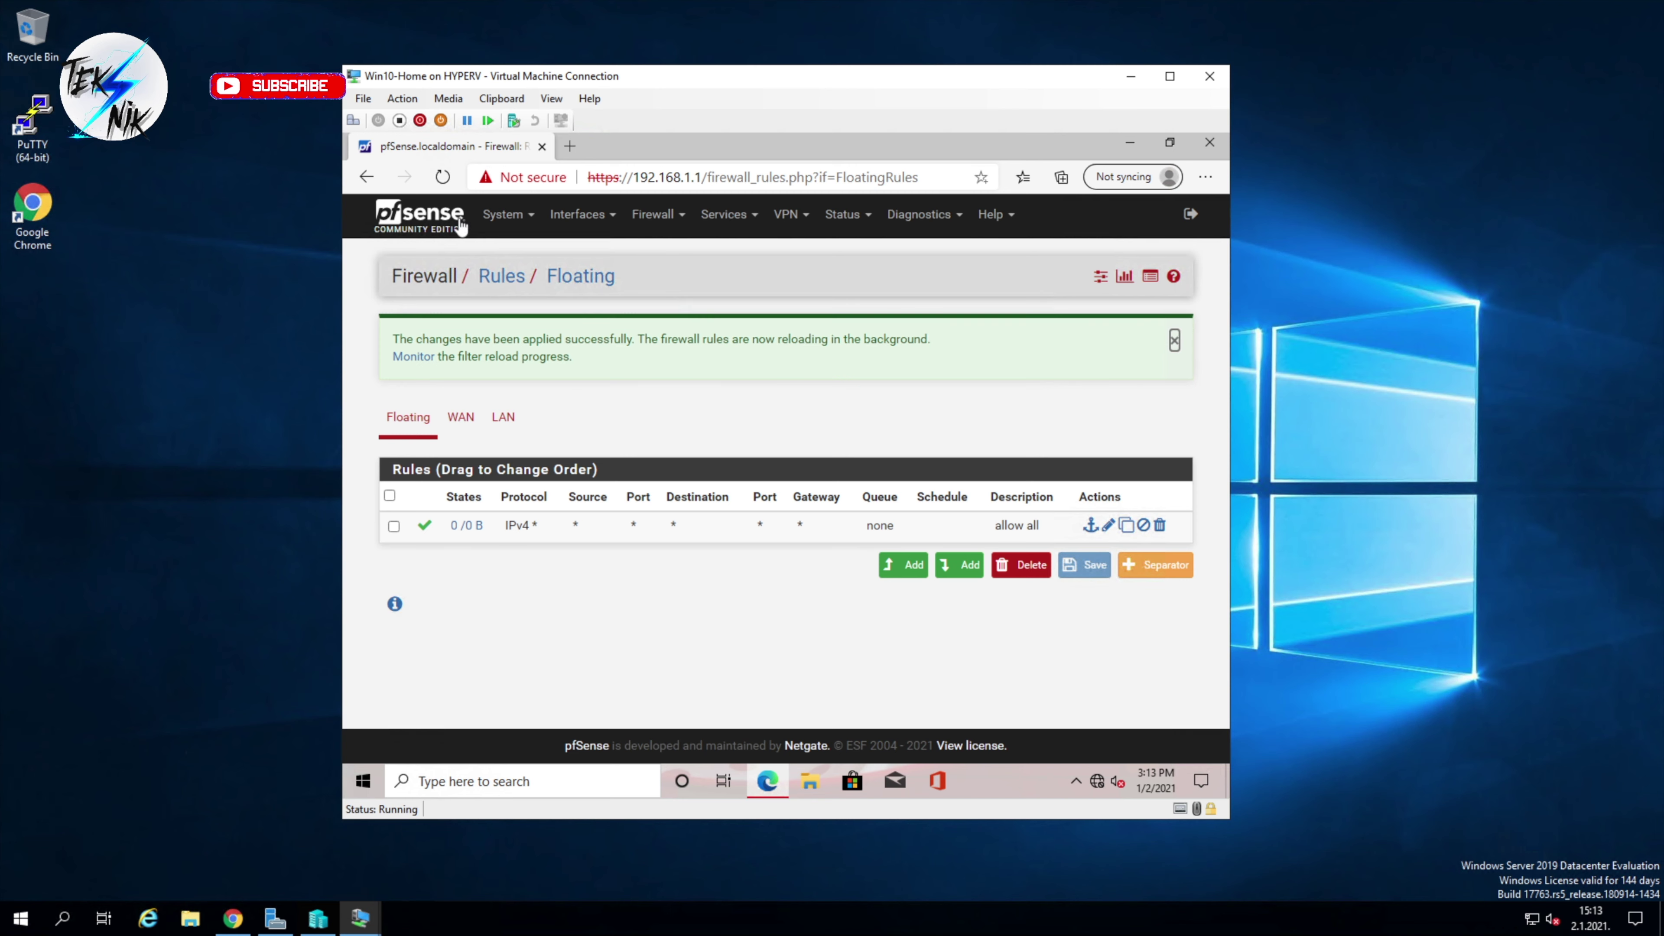
left_click(437, 222)
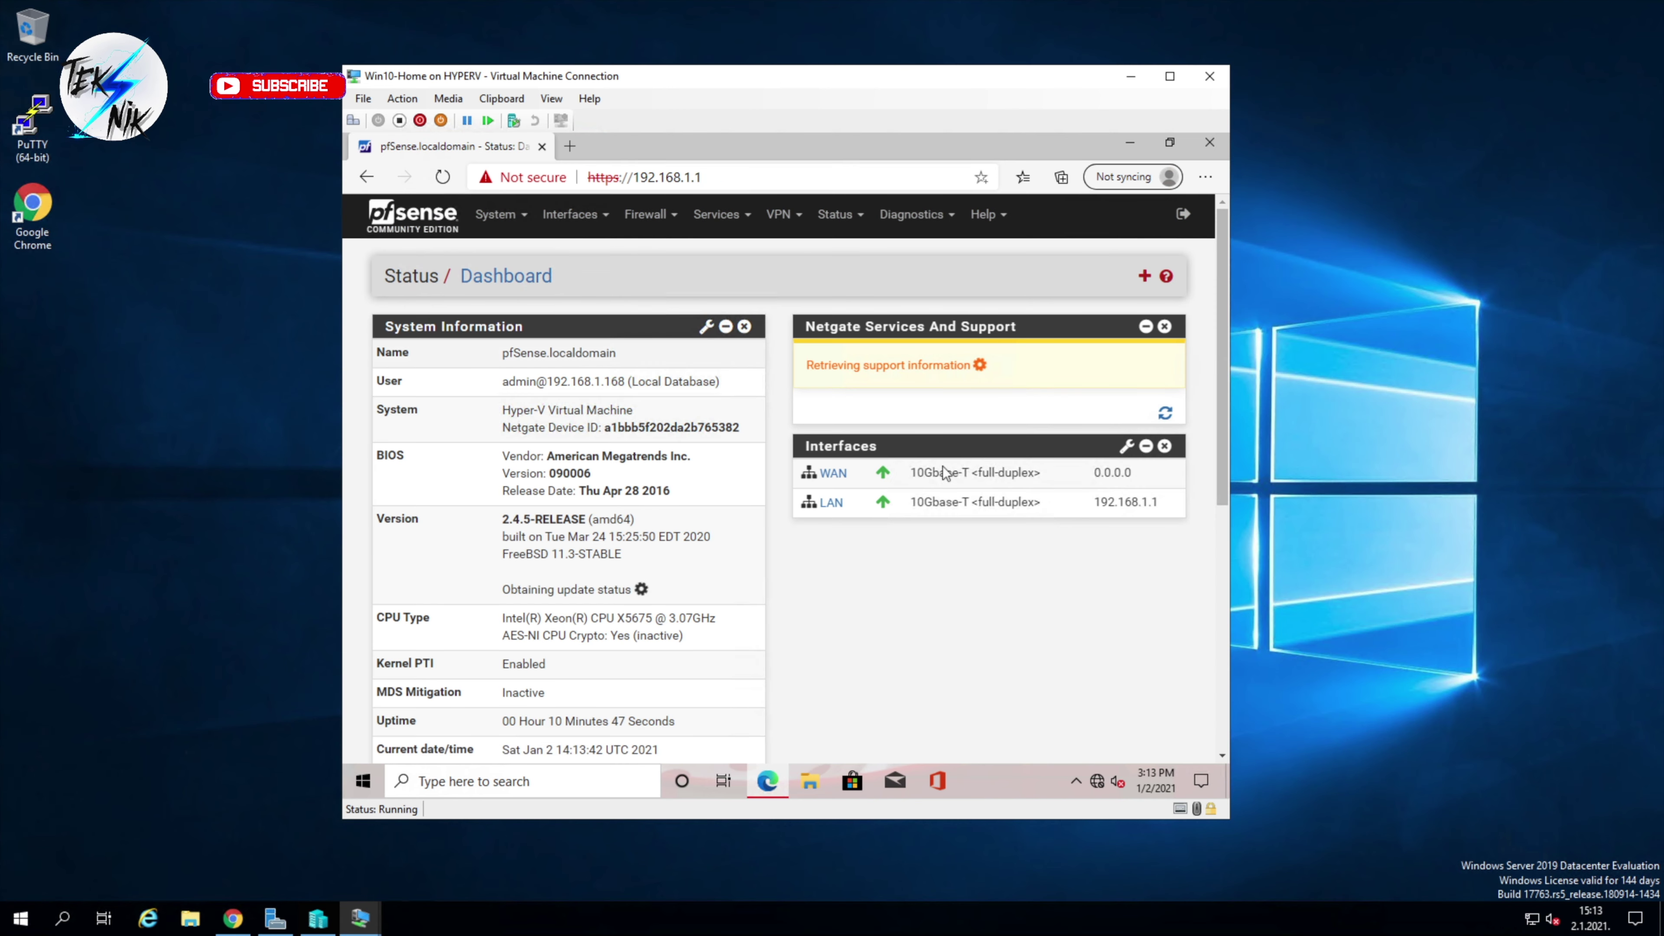